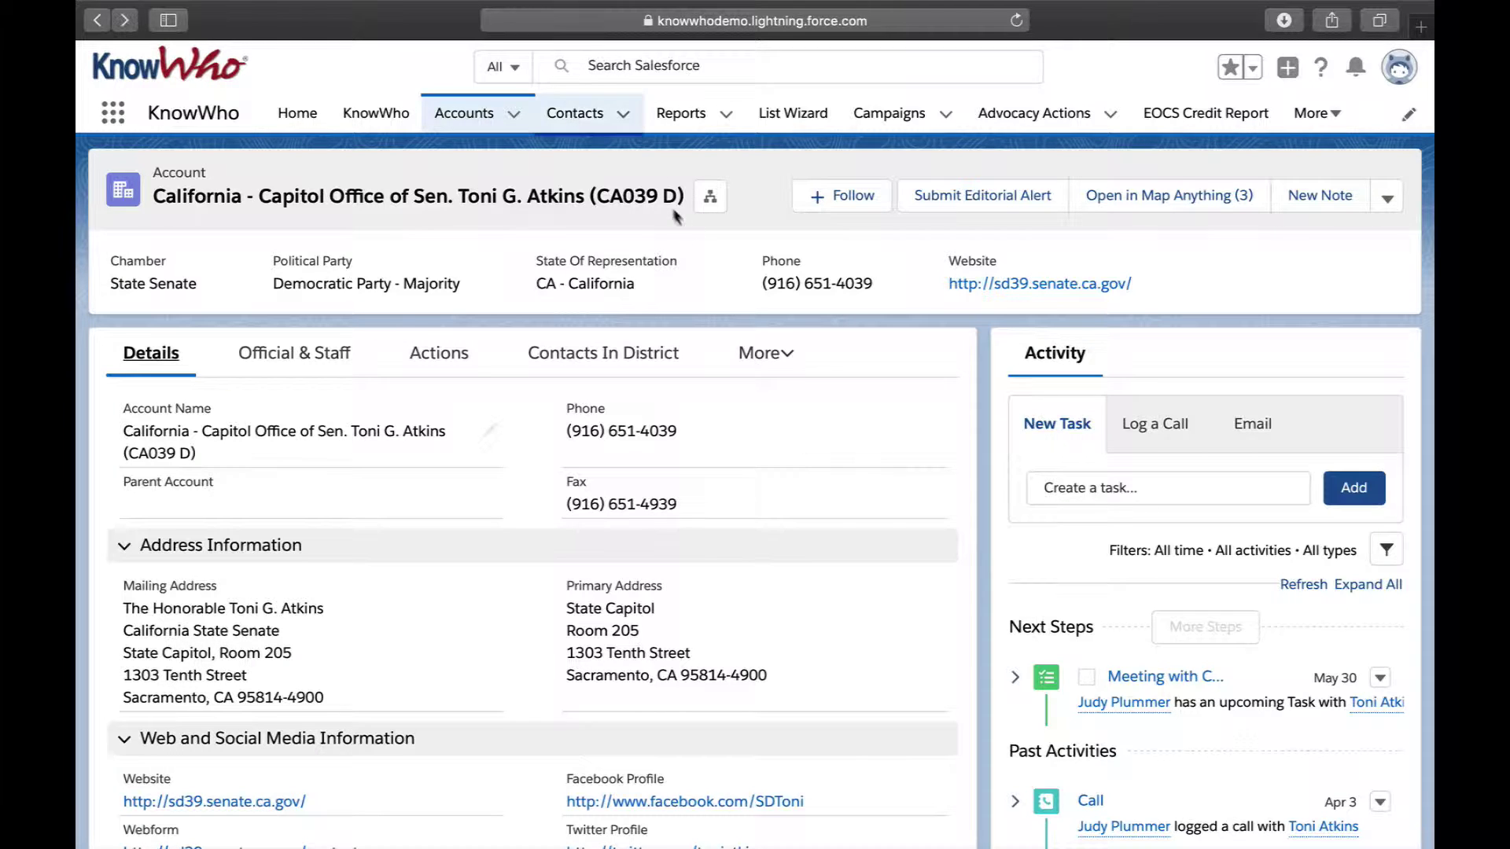
# Step: Open the All Contacts list and search the contacts for "State Senator"
pyautogui.click(623, 119)
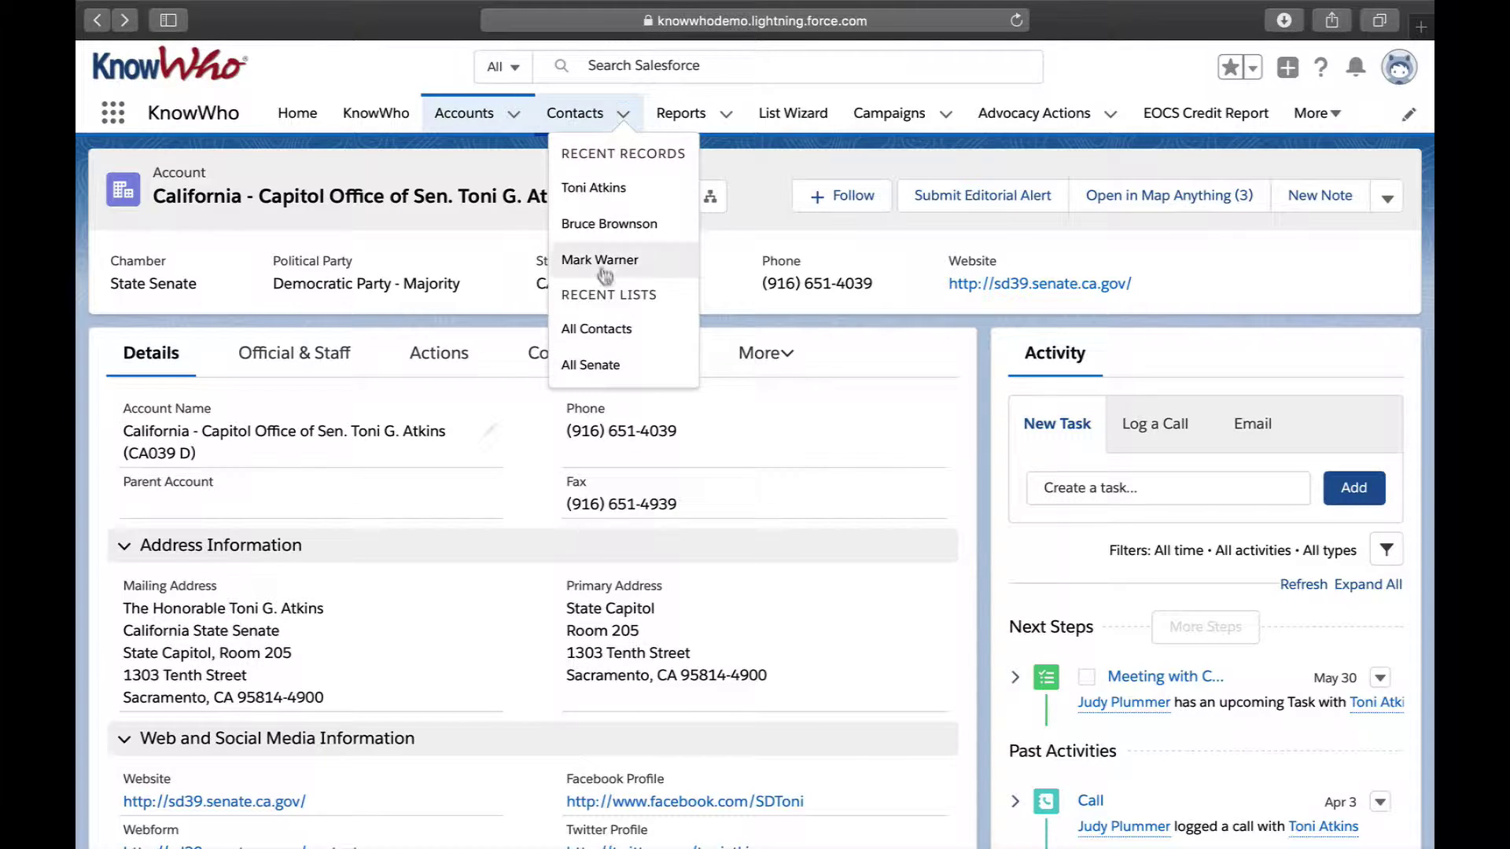
pyautogui.click(610, 329)
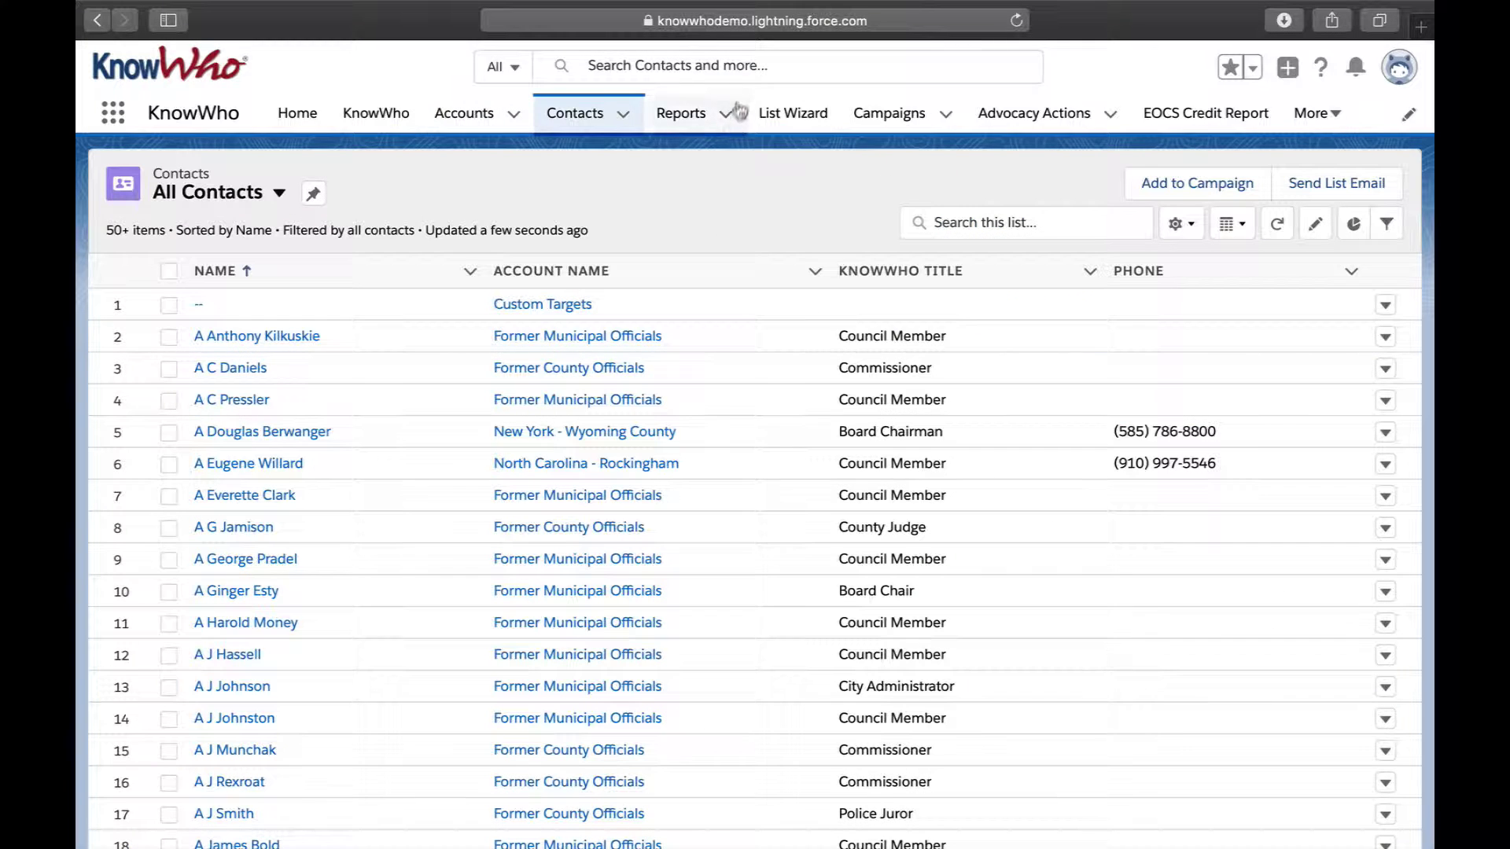
pyautogui.click(748, 67)
pyautogui.write('State Senator')
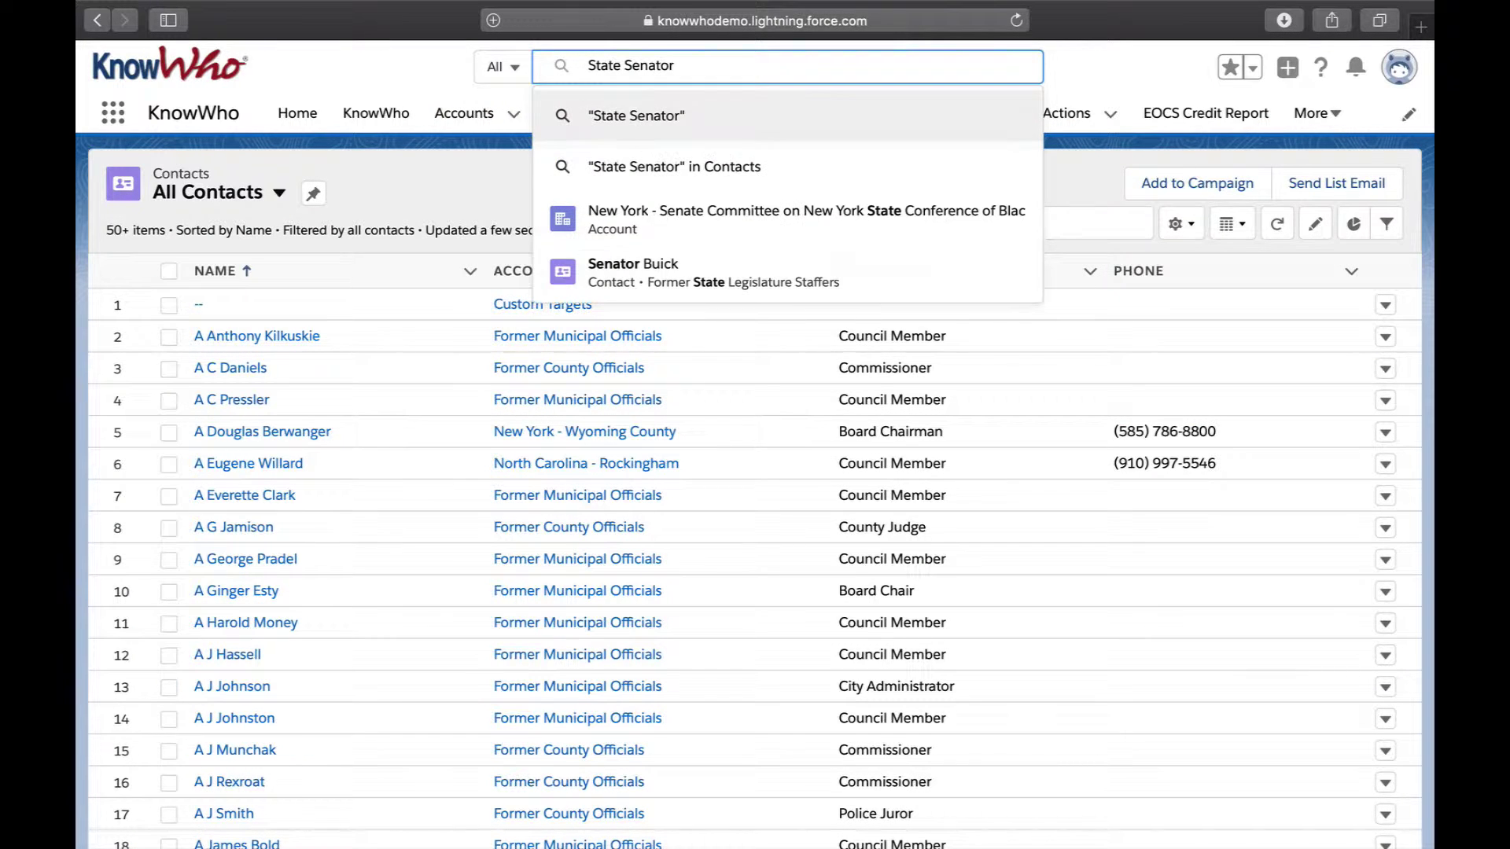
pyautogui.click(700, 157)
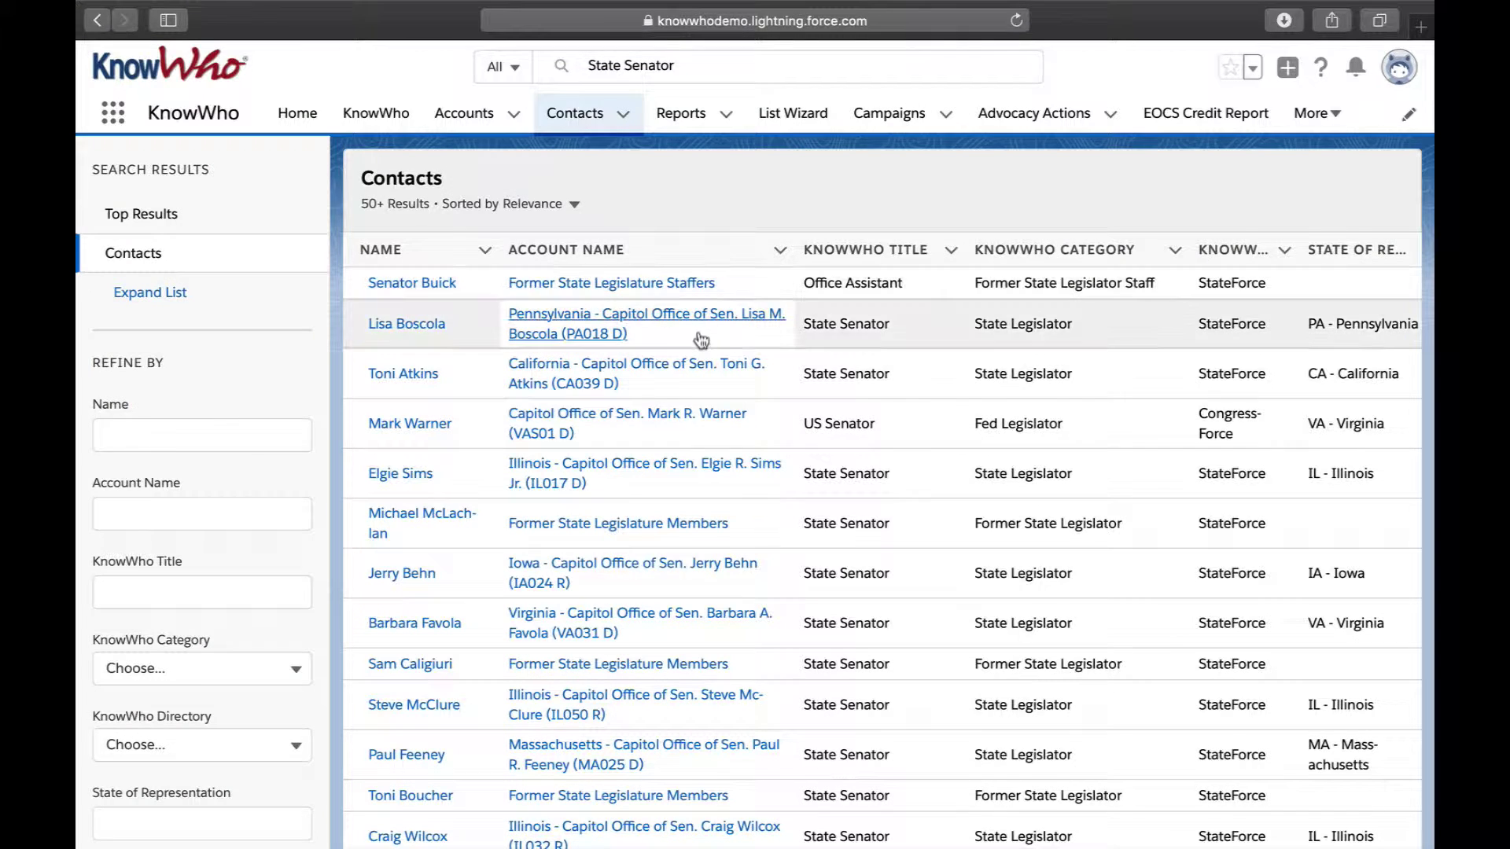
# Step: Open the California Capitol Office account for CA039 D from the search results and display its officials and staff
pyautogui.click(692, 366)
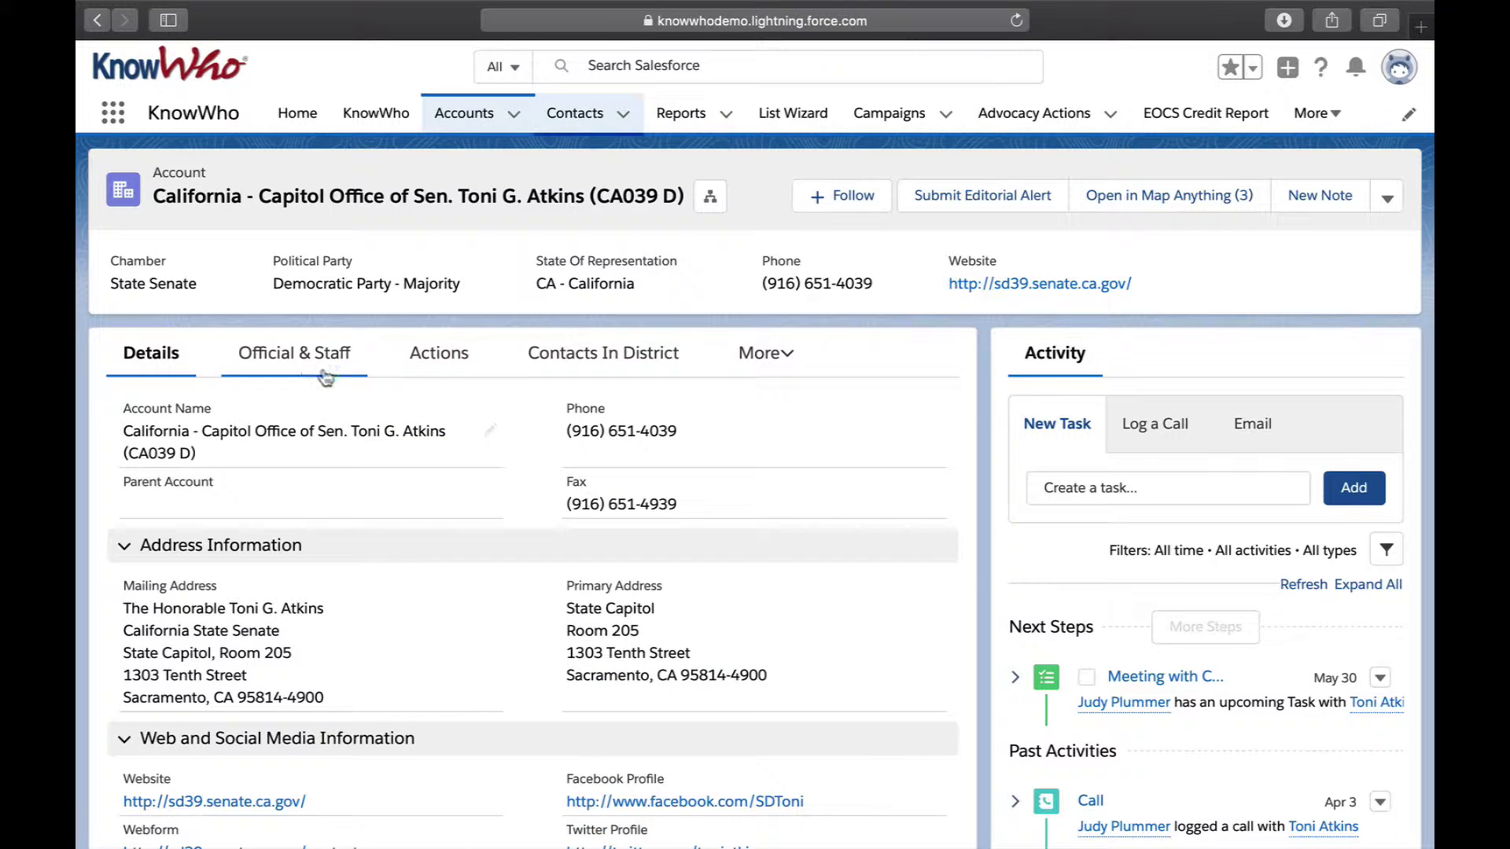
pyautogui.click(298, 358)
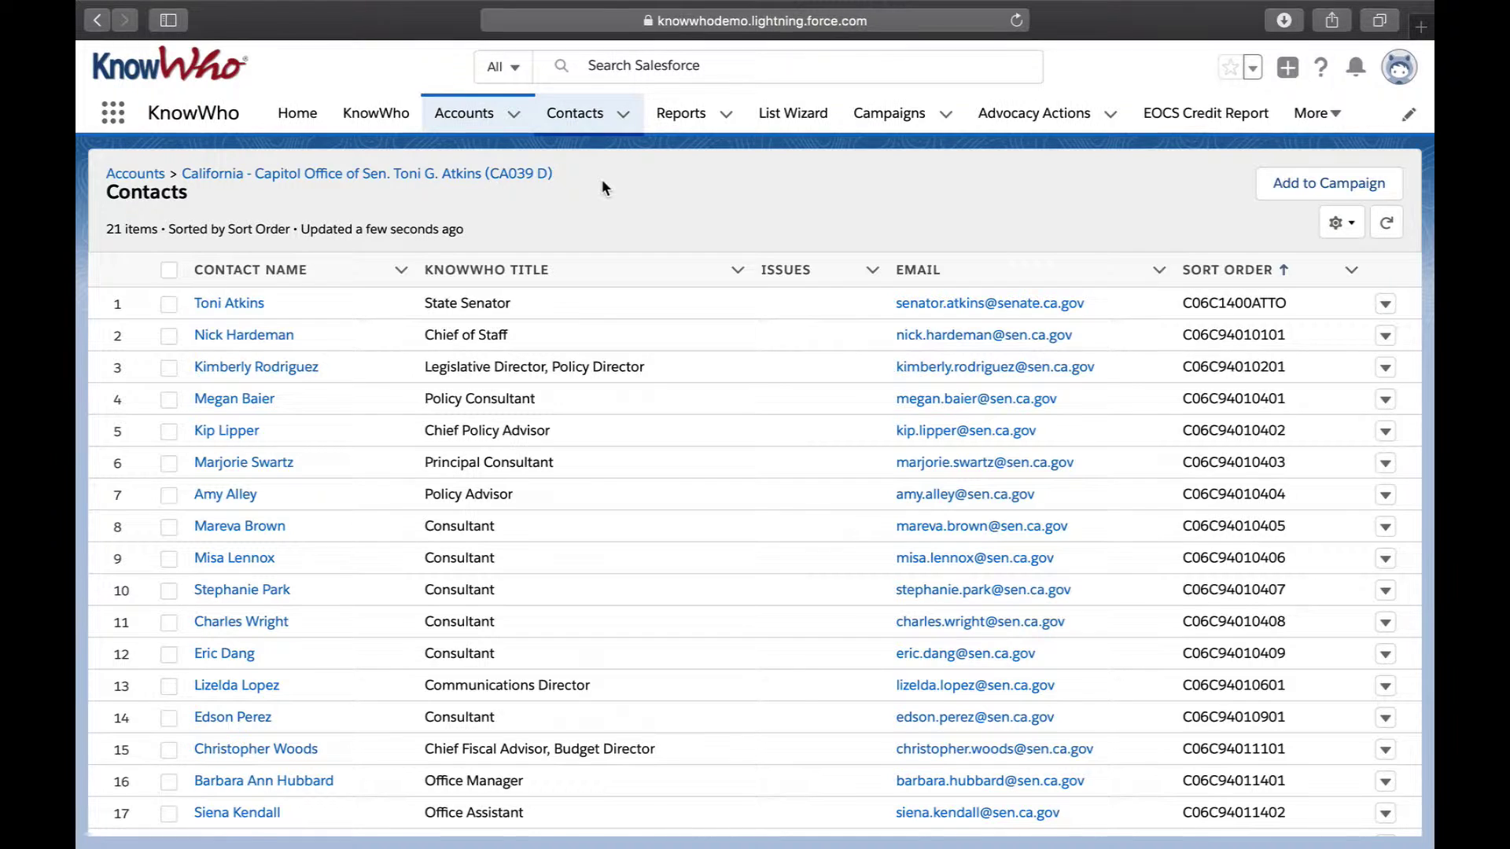
# Step: Search for "California - Office of the Governor" and display that account's officials and staff
pyautogui.click(575, 113)
pyautogui.click(688, 66)
pyautogui.write('California - Office of the Governor')
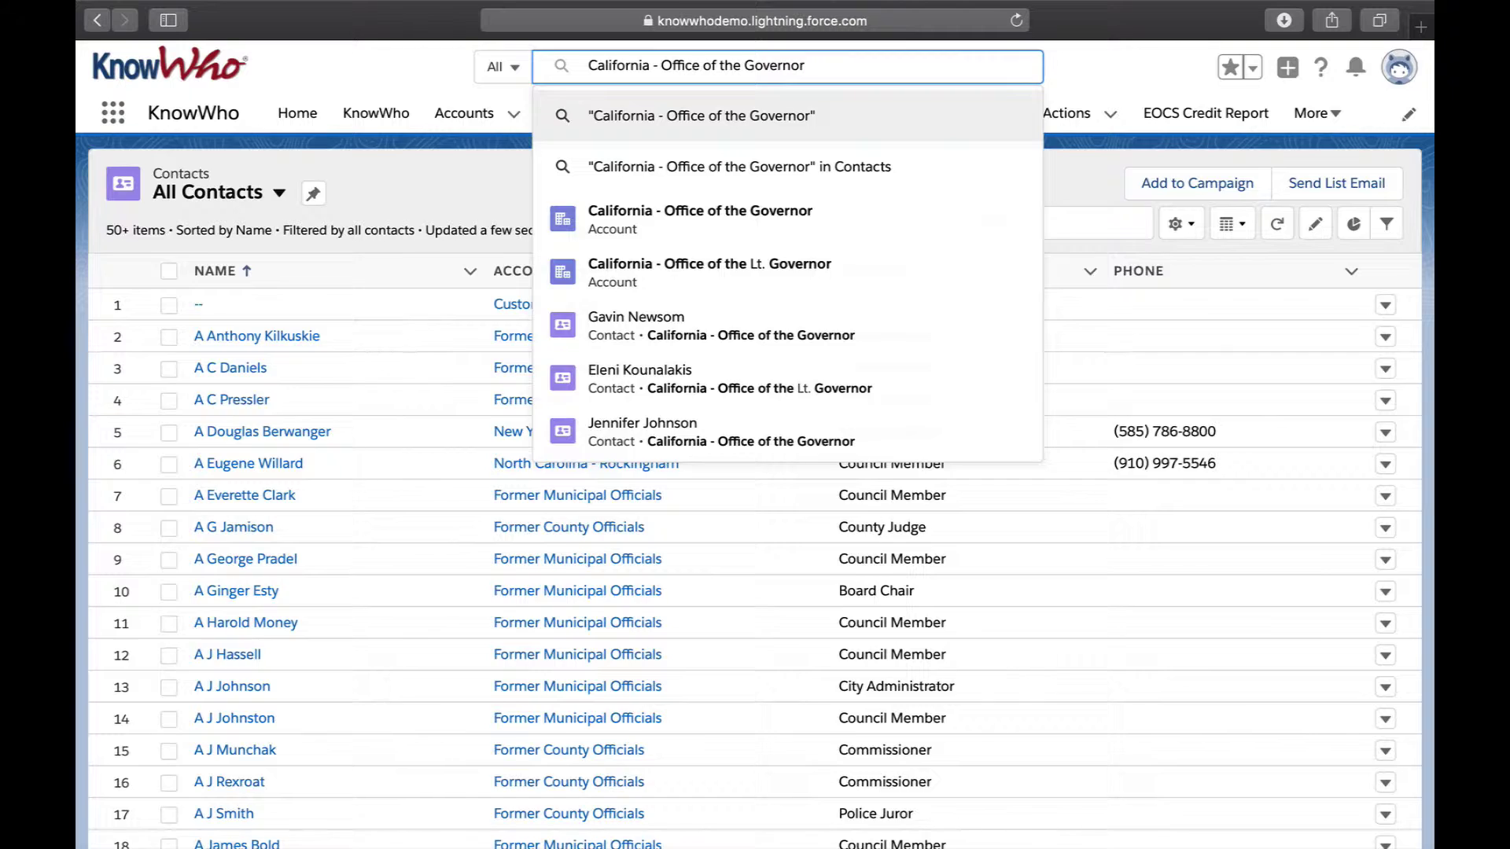
pyautogui.press('Return')
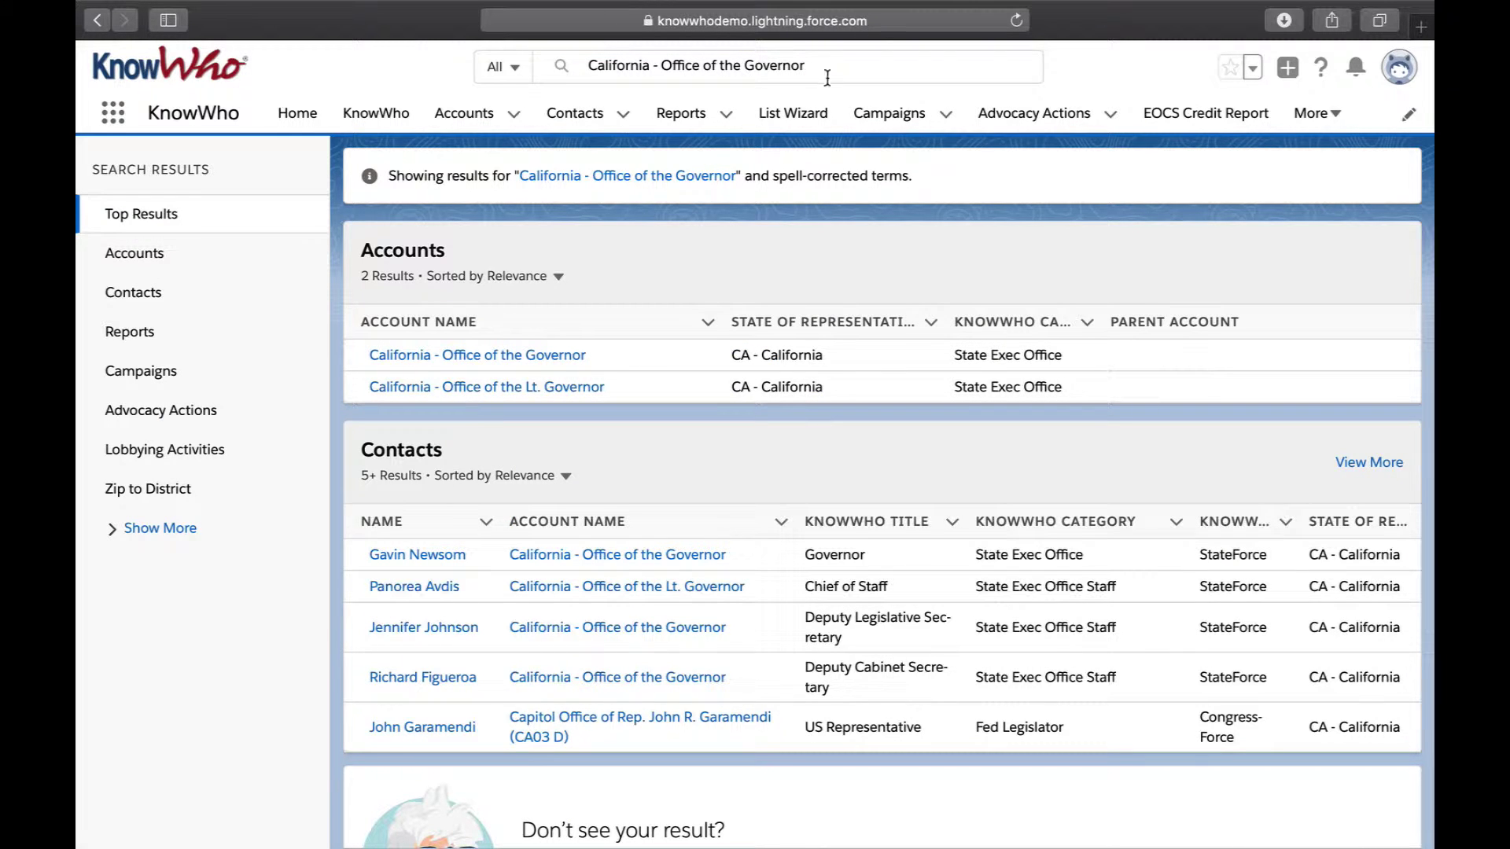
pyautogui.click(565, 354)
pyautogui.click(322, 351)
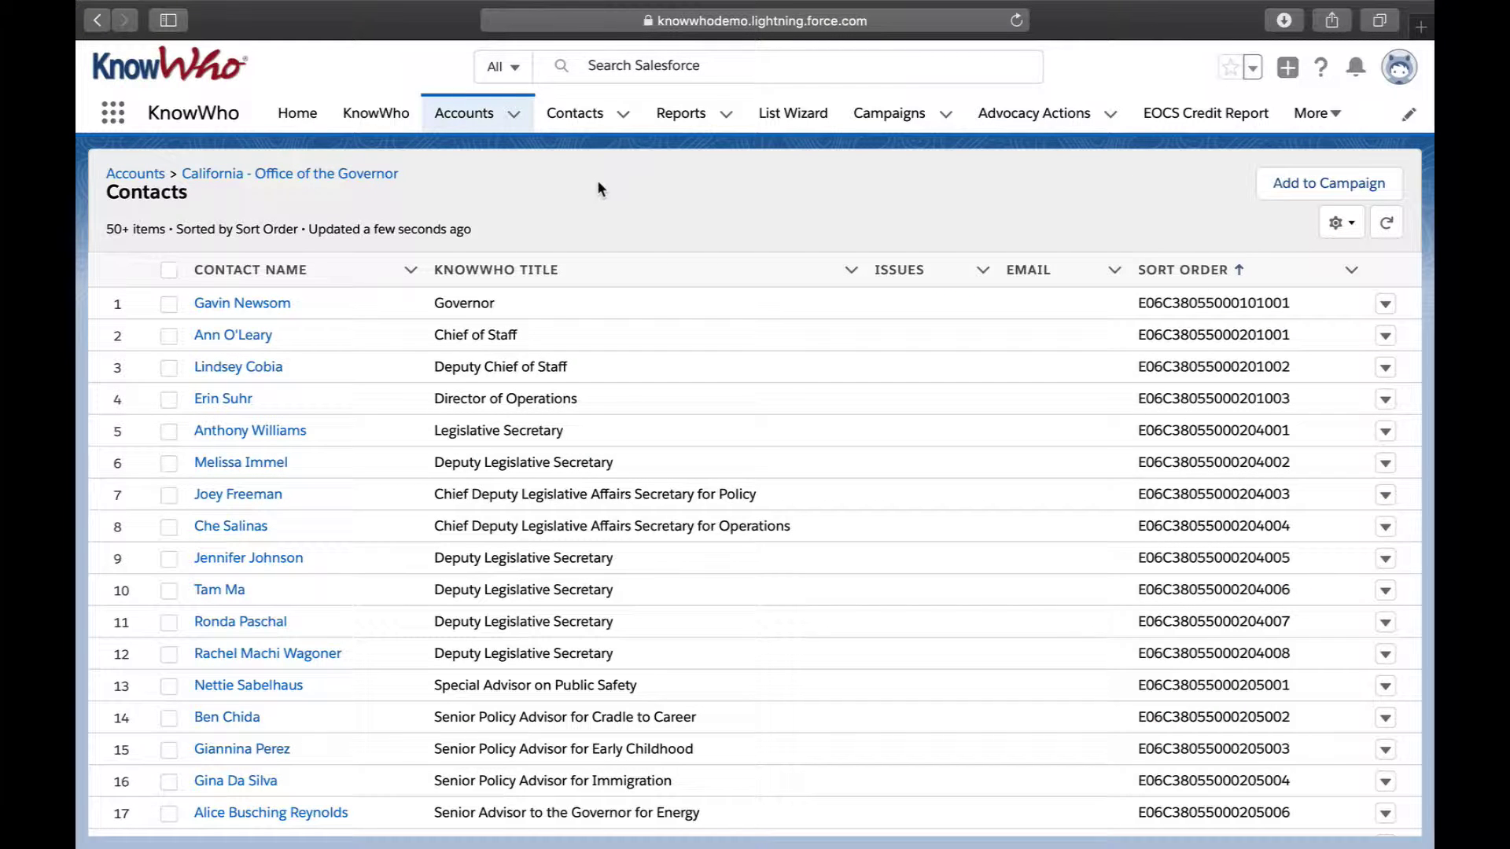
# Step: Open the governor's contact record and expand all of its activities for review
pyautogui.click(276, 309)
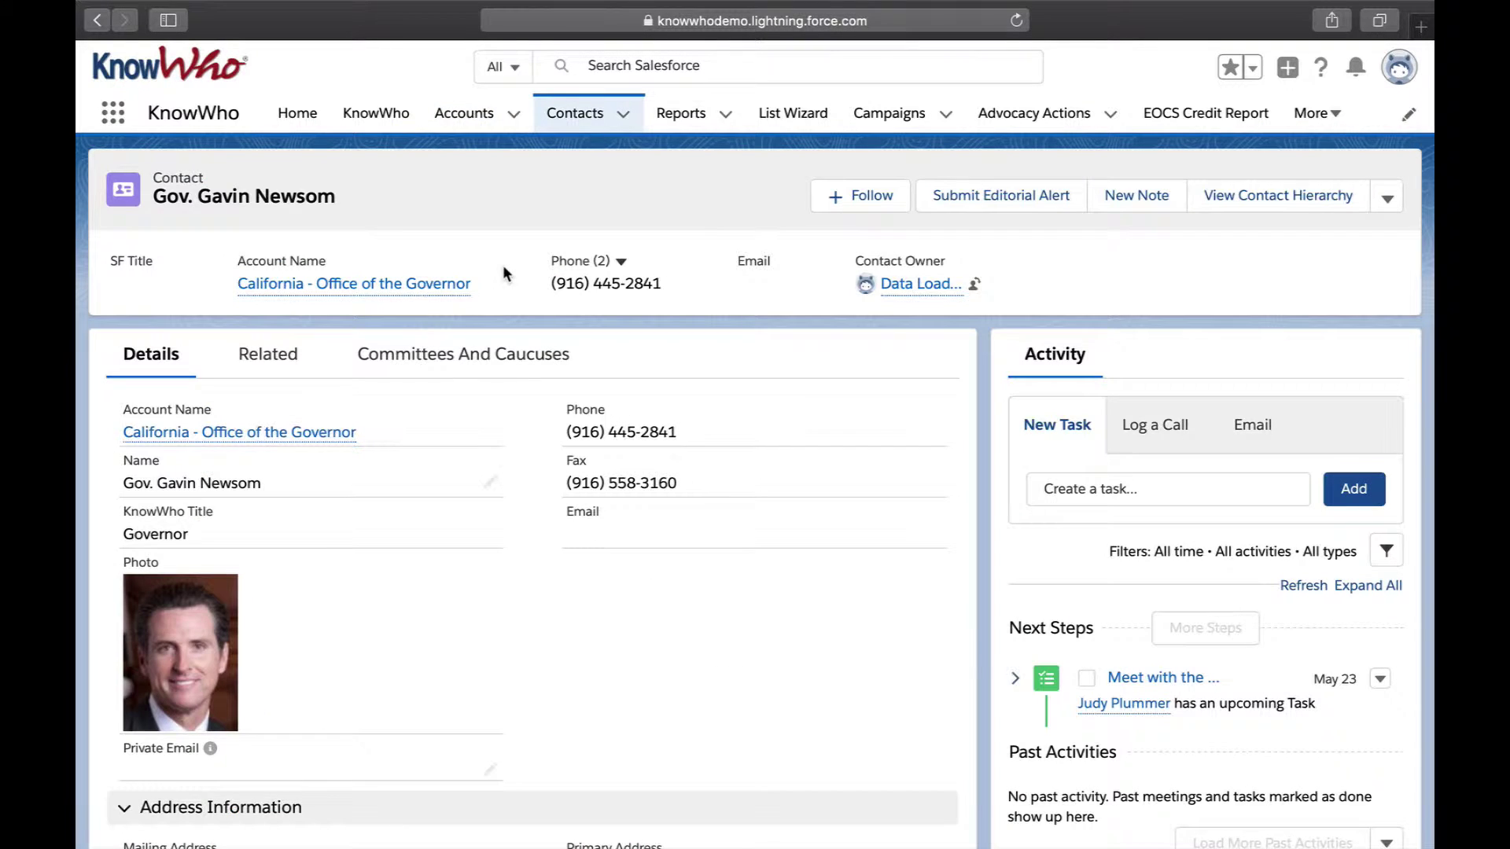
pyautogui.click(1354, 586)
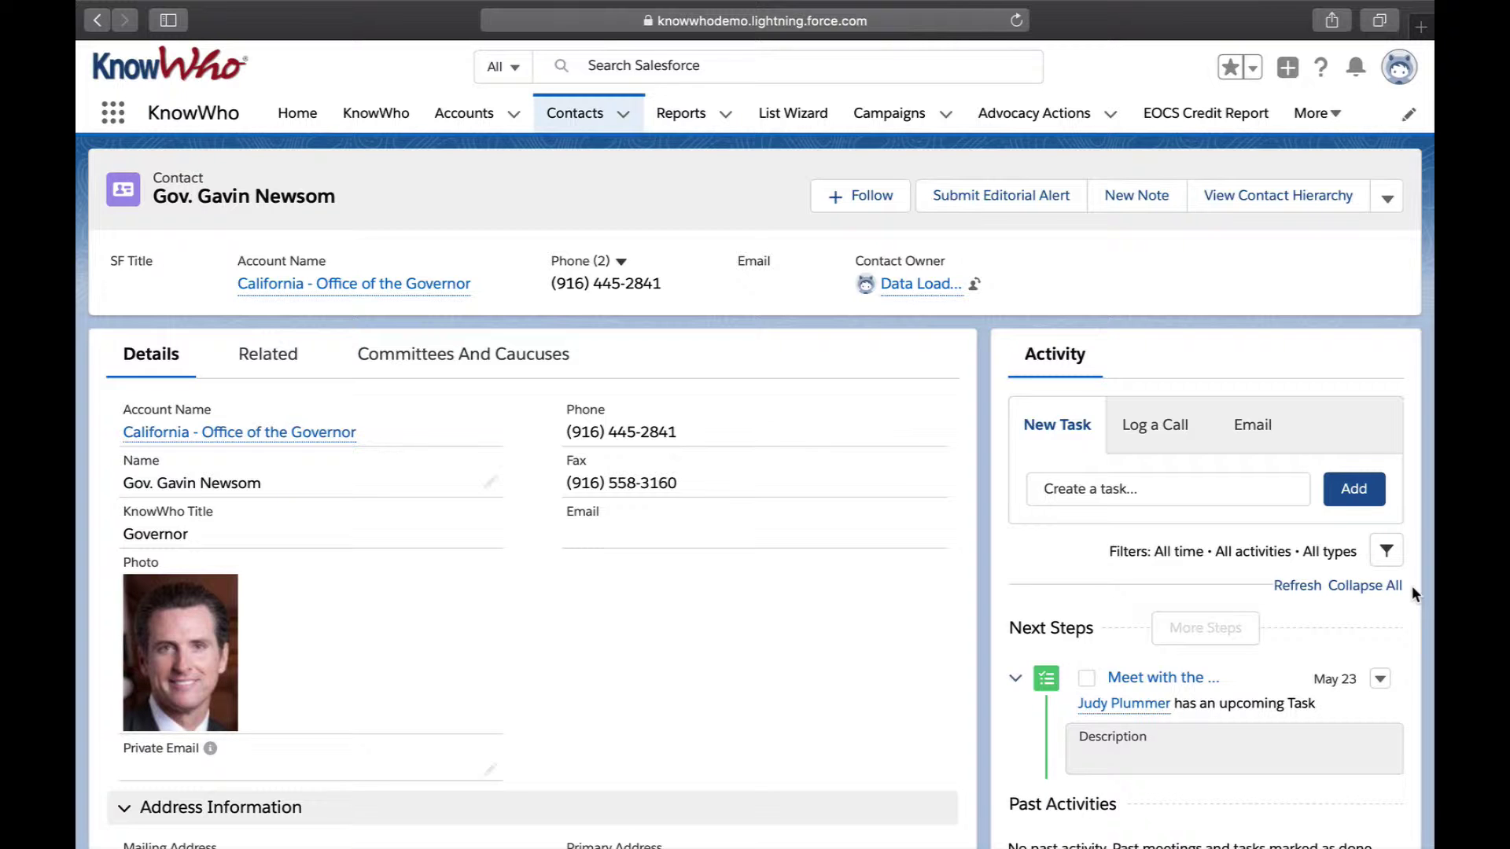
pyautogui.scroll(-3, 1412, 588)
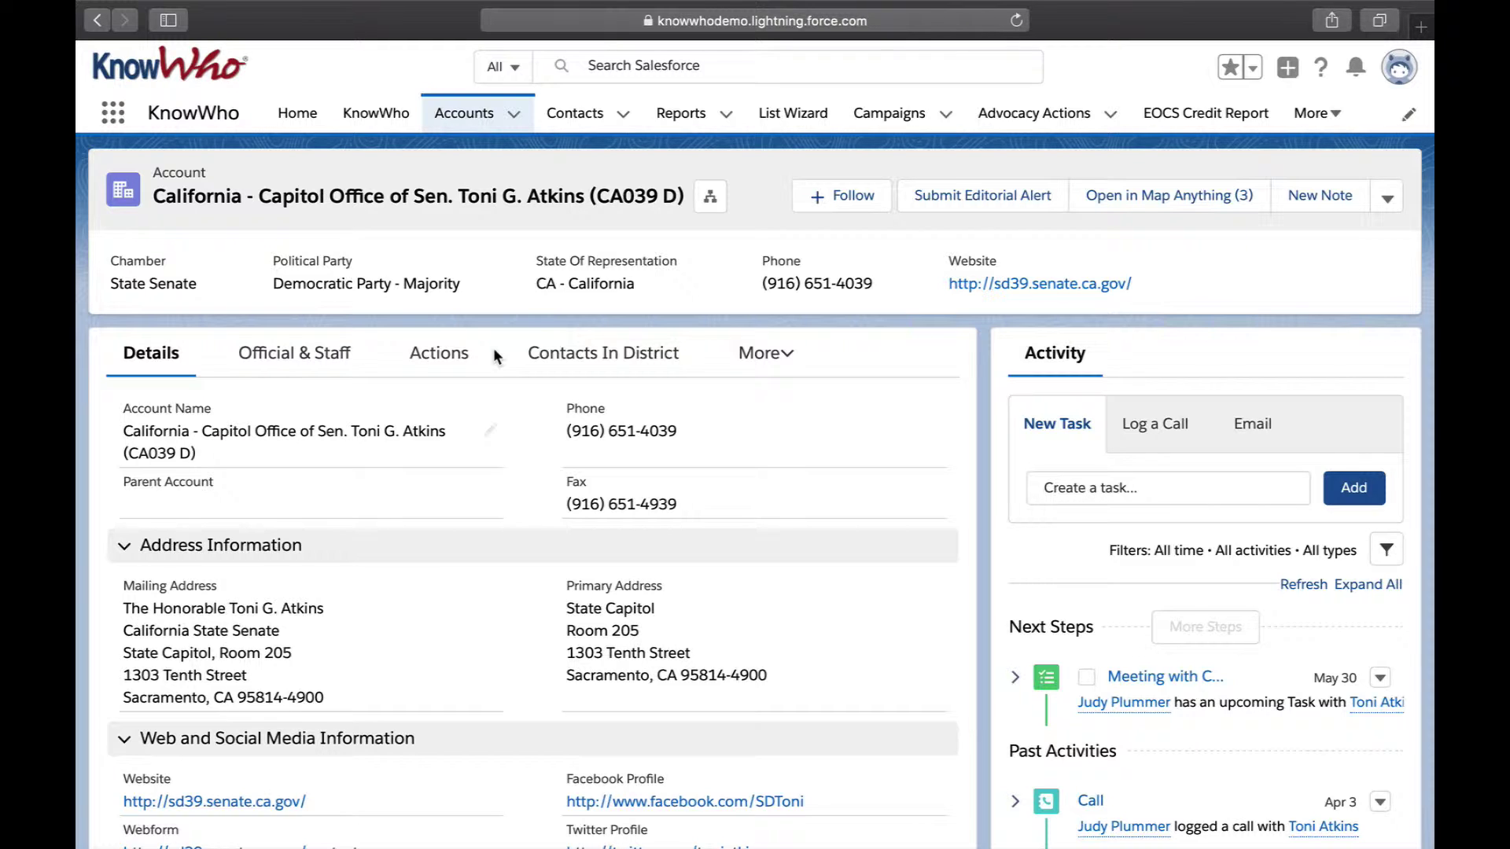
# Step: View the contacts in the district of the CA039 D Capitol Office account and return to the account record
pyautogui.click(550, 354)
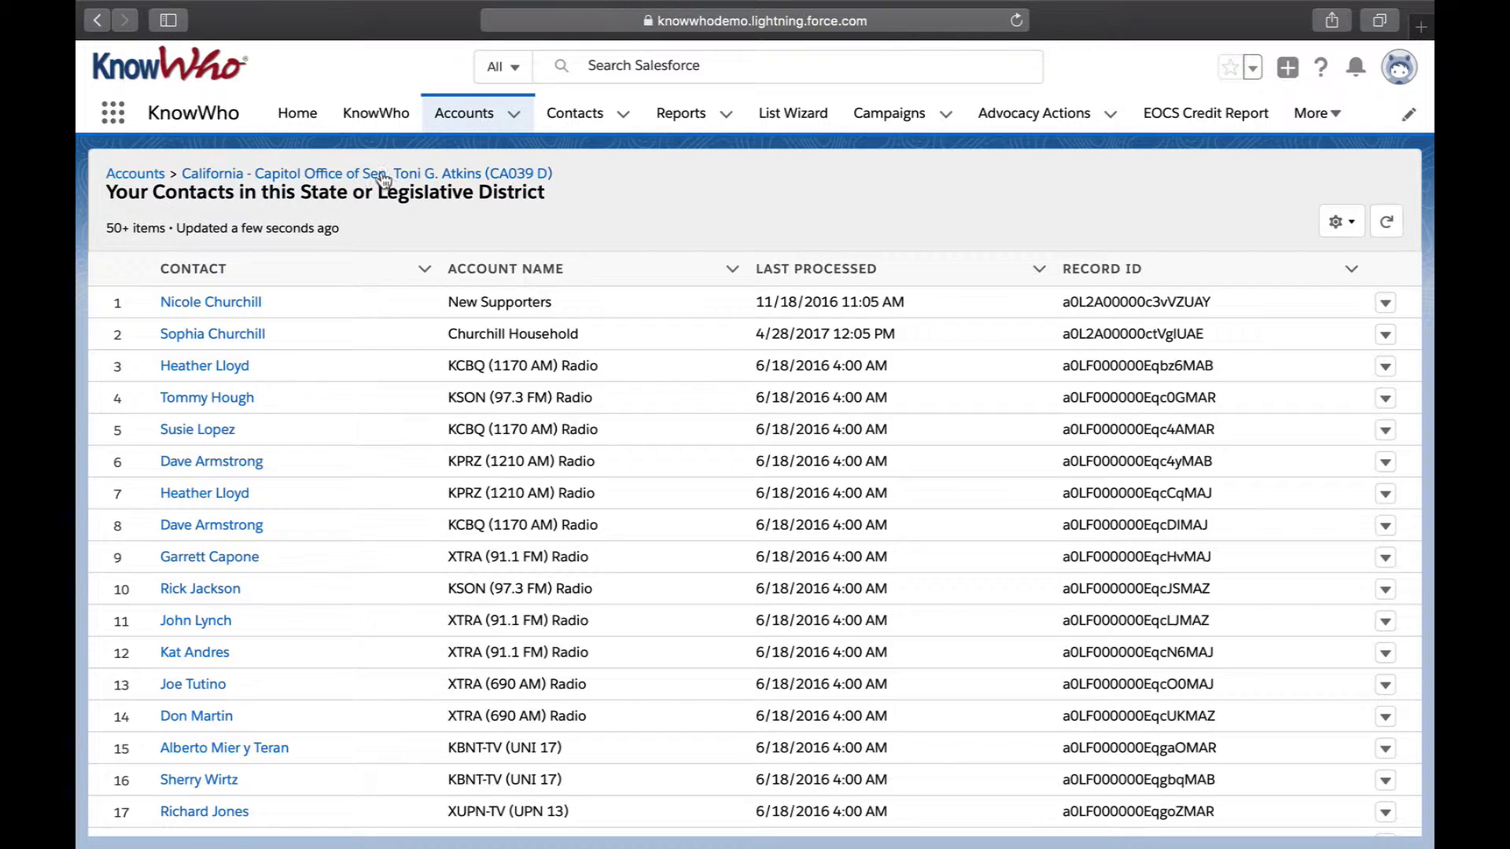
pyautogui.click(385, 173)
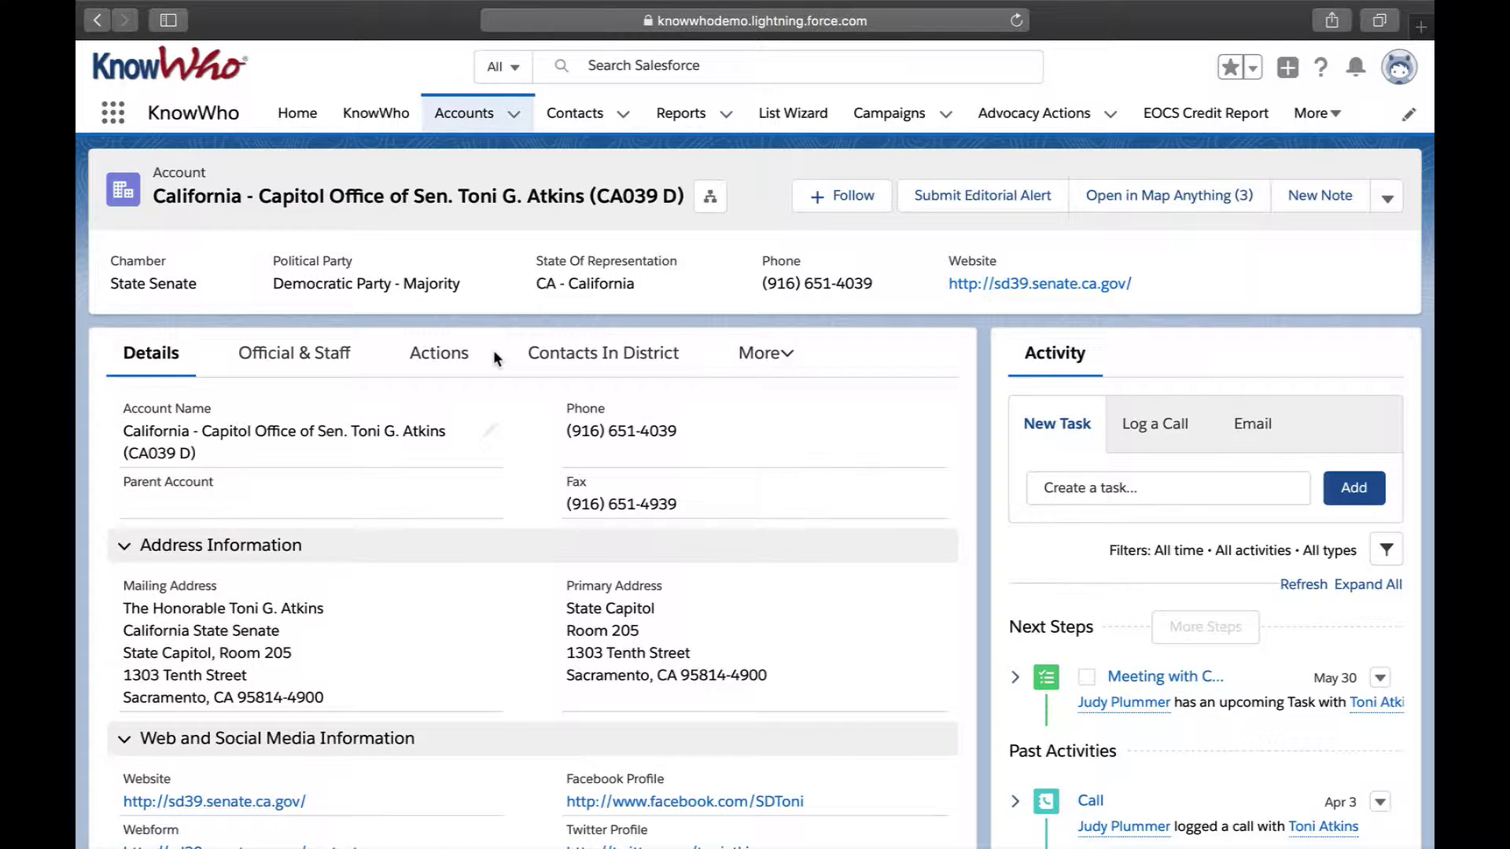
# Step: Display the CA039 D account's advocacy actions and expand all next steps and past activities for review
pyautogui.click(452, 354)
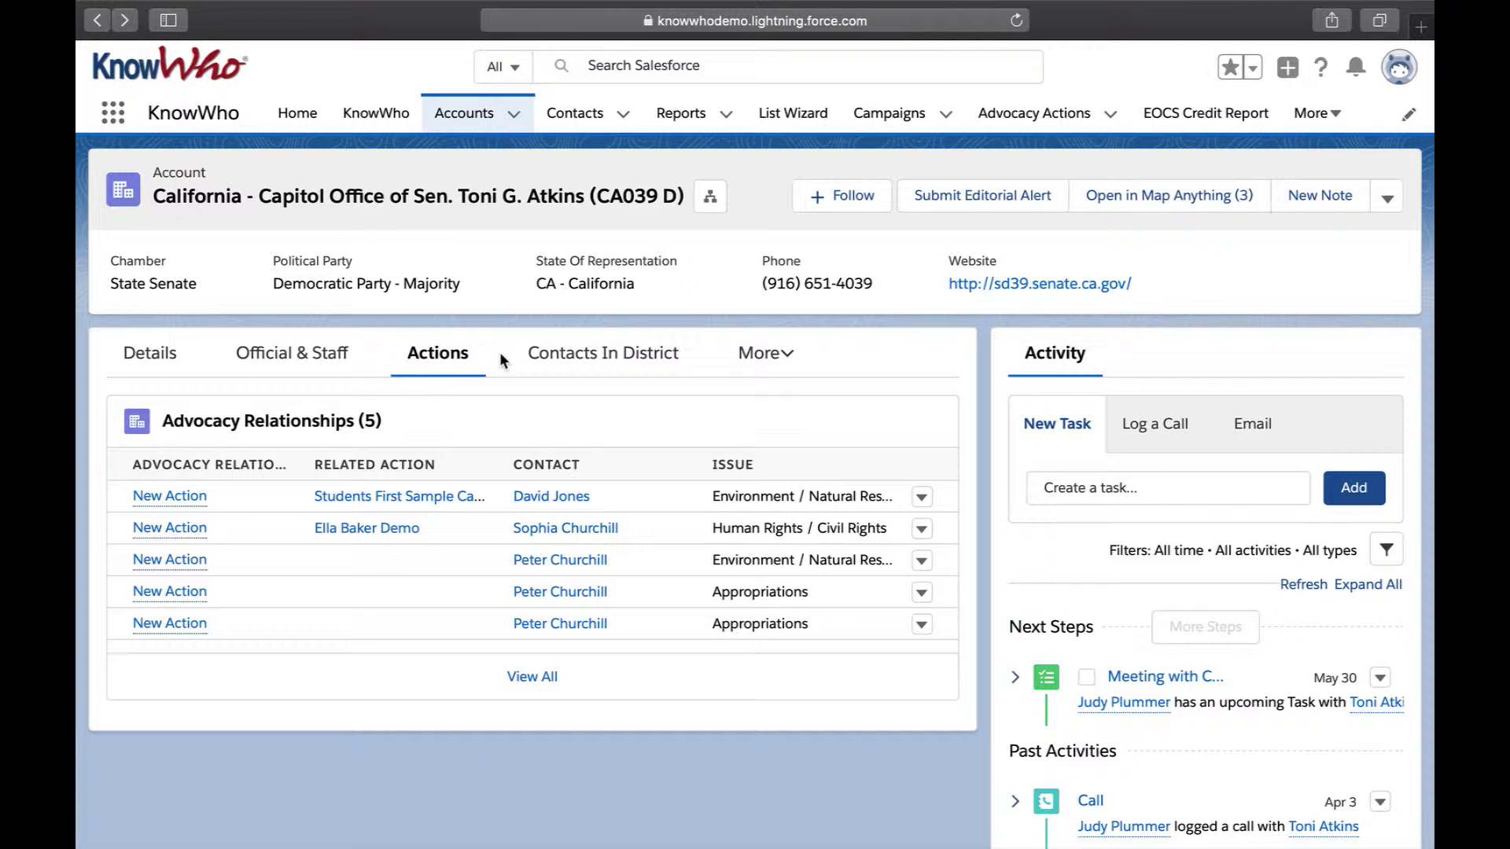
pyautogui.click(1368, 593)
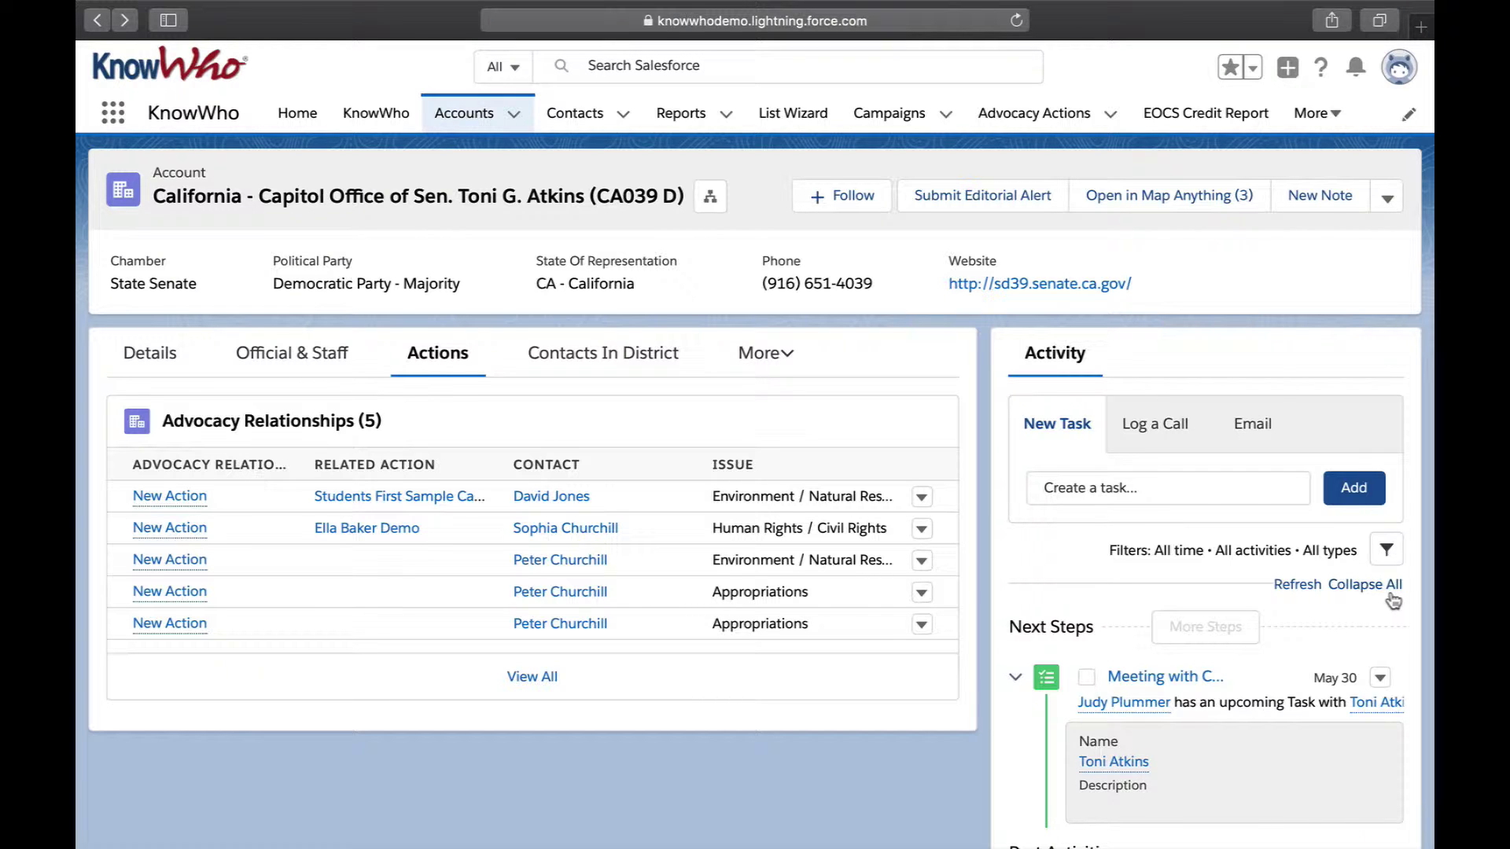
pyautogui.scroll(-2, 1415, 587)
pyautogui.scroll(-5, 1429, 590)
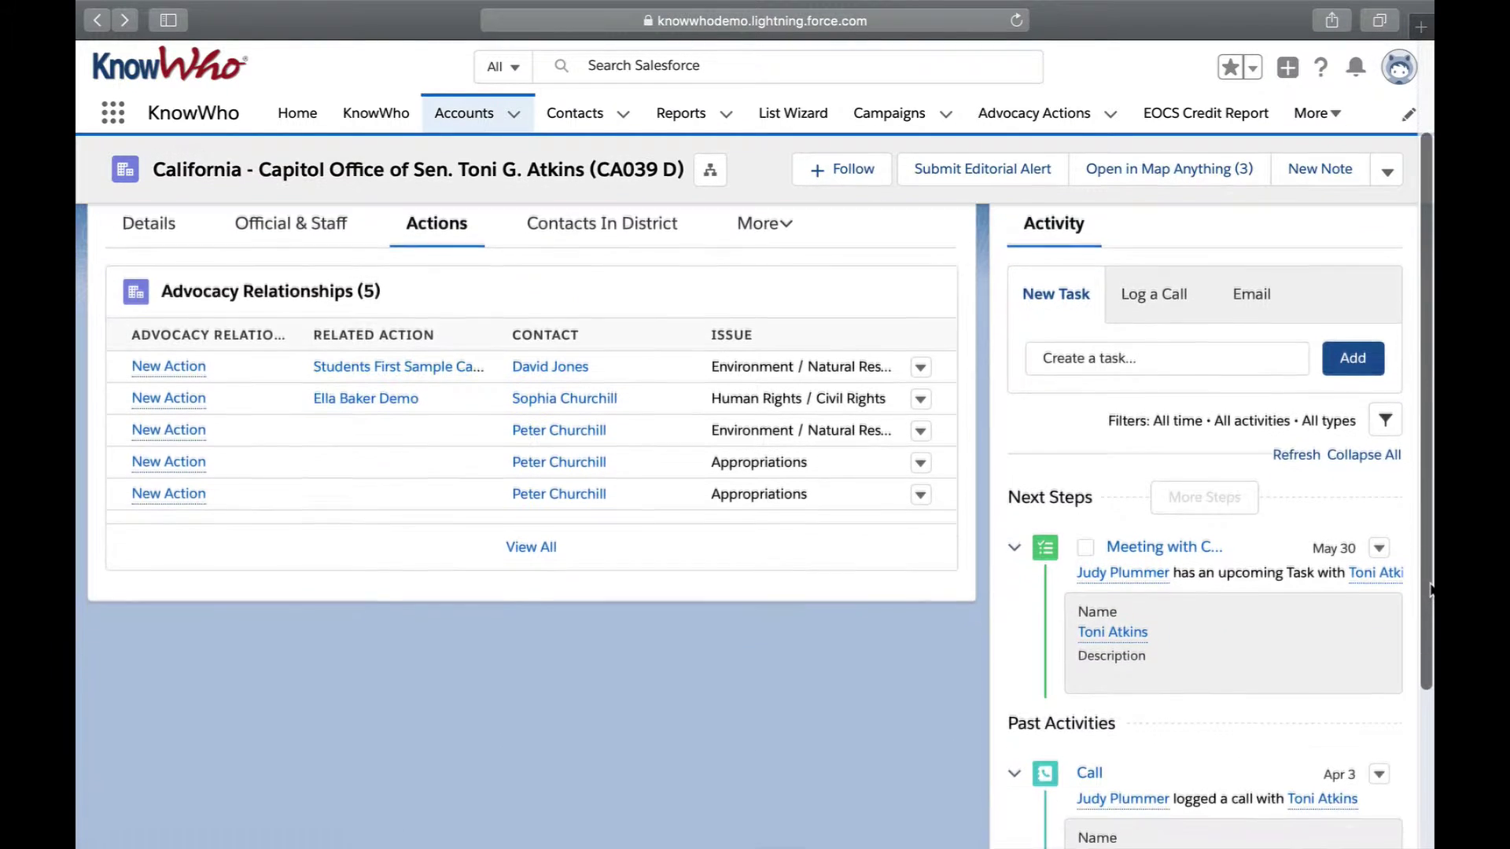
pyautogui.scroll(-1, 1430, 589)
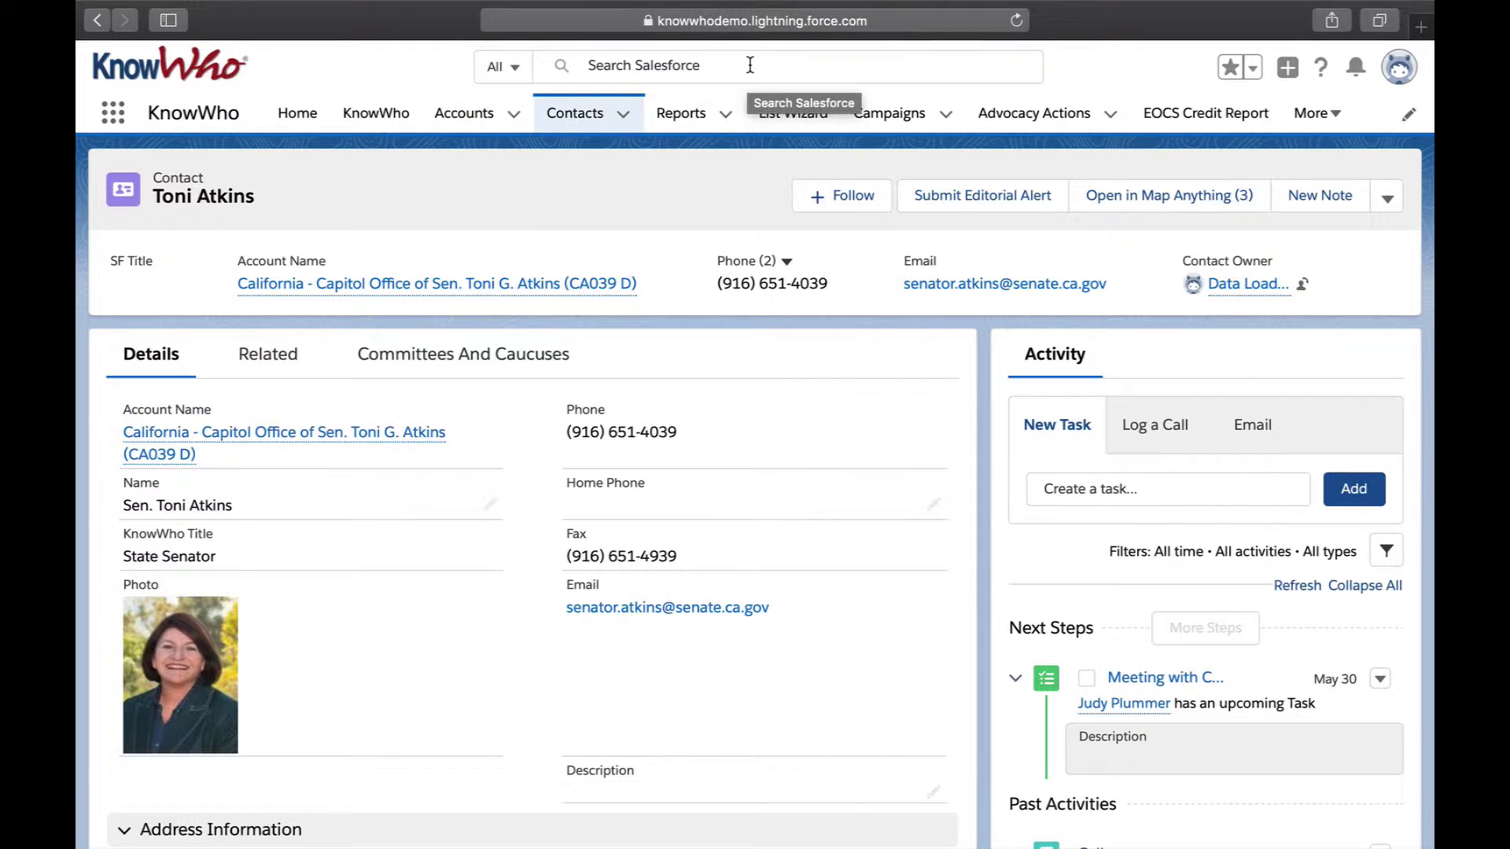
# Step: Examine the CA039 D senator's contact record, including activities, address, social media, member and seat information
pyautogui.click(727, 66)
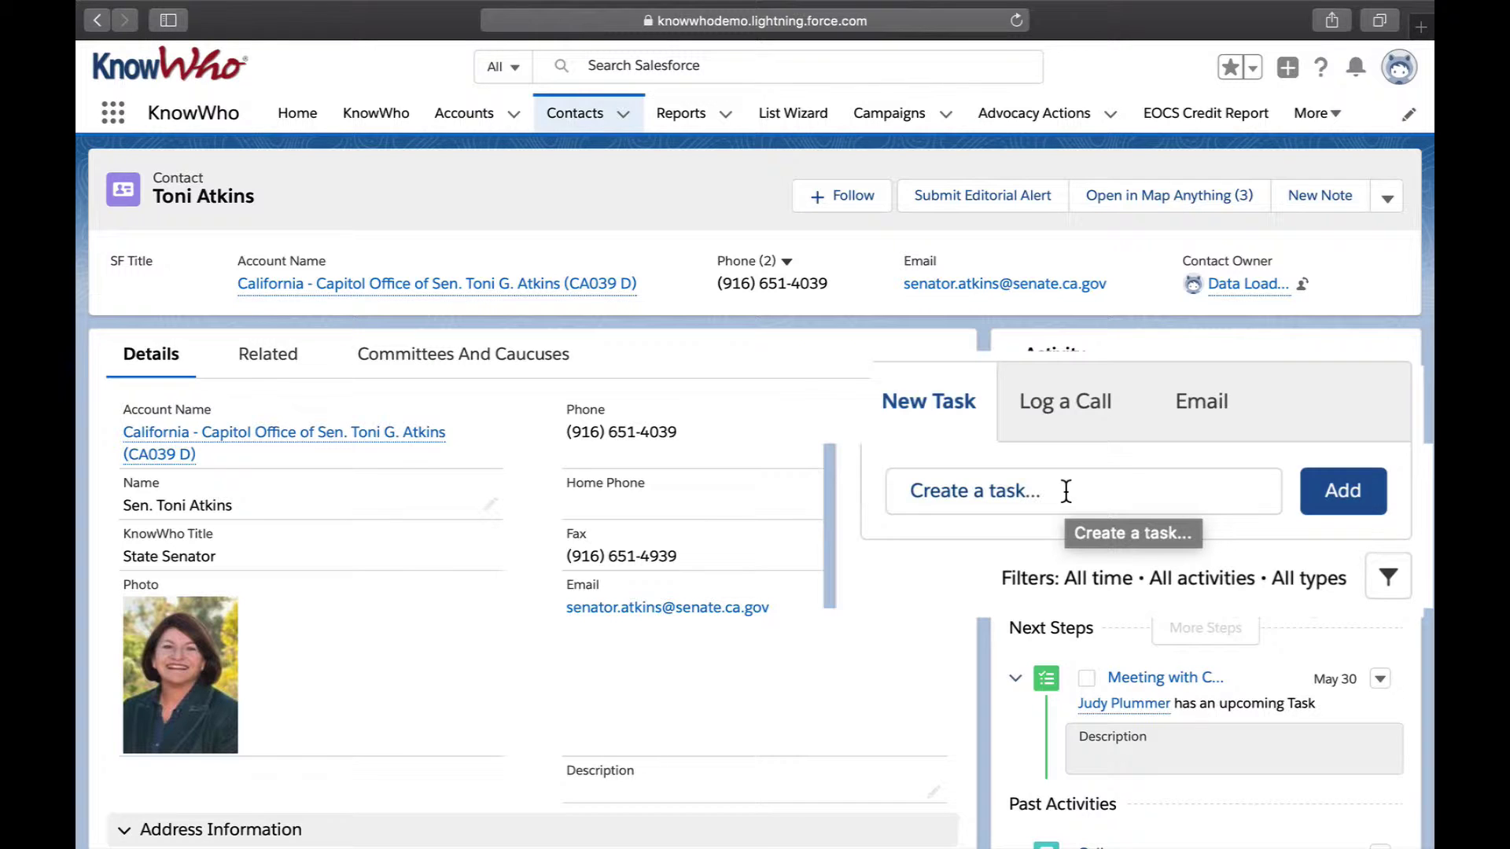
pyautogui.scroll(-2, 1155, 489)
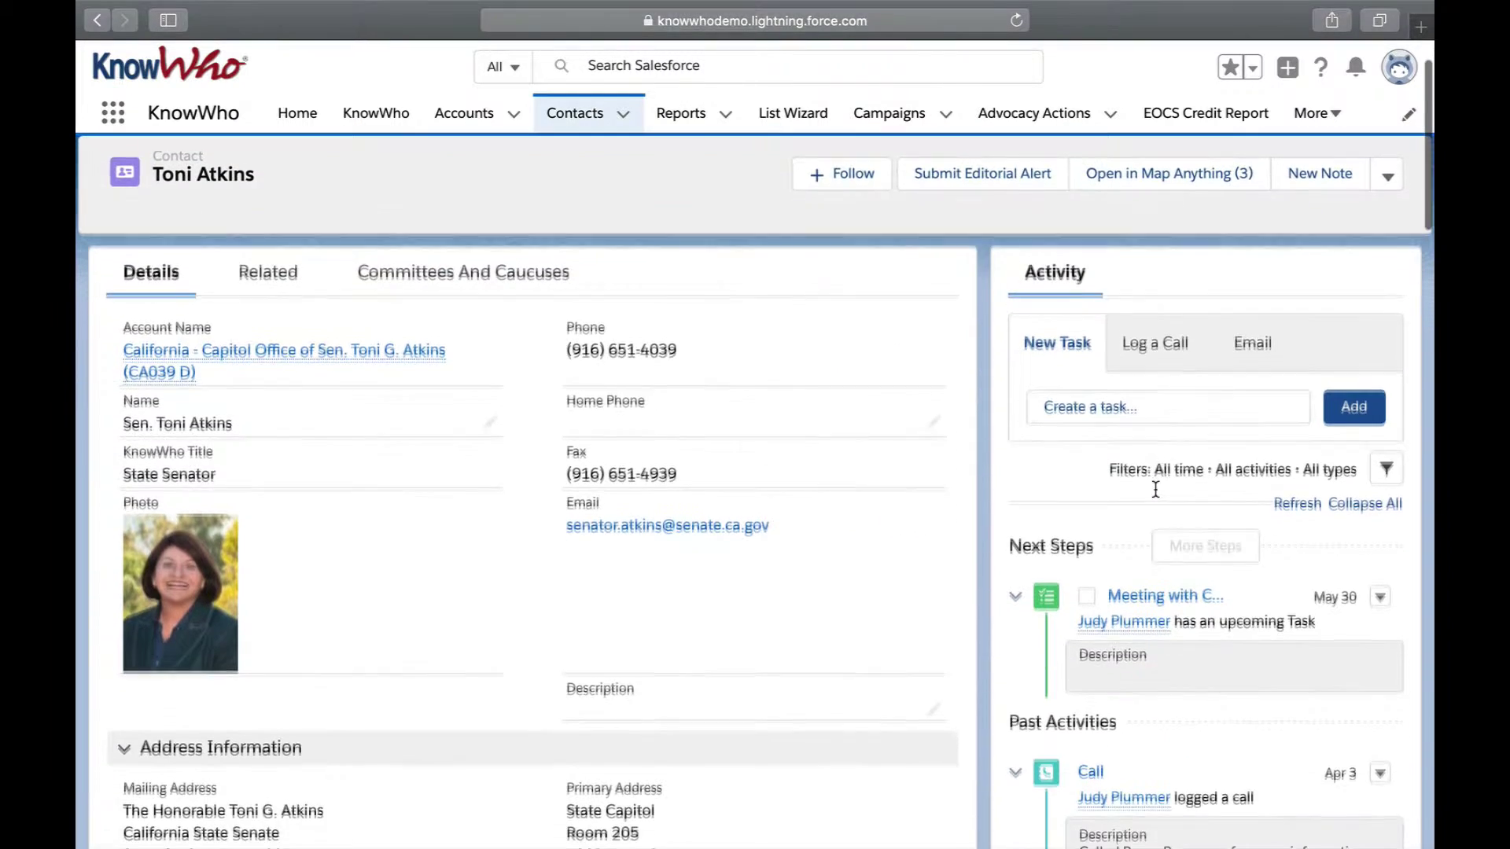
pyautogui.scroll(-3, 1155, 489)
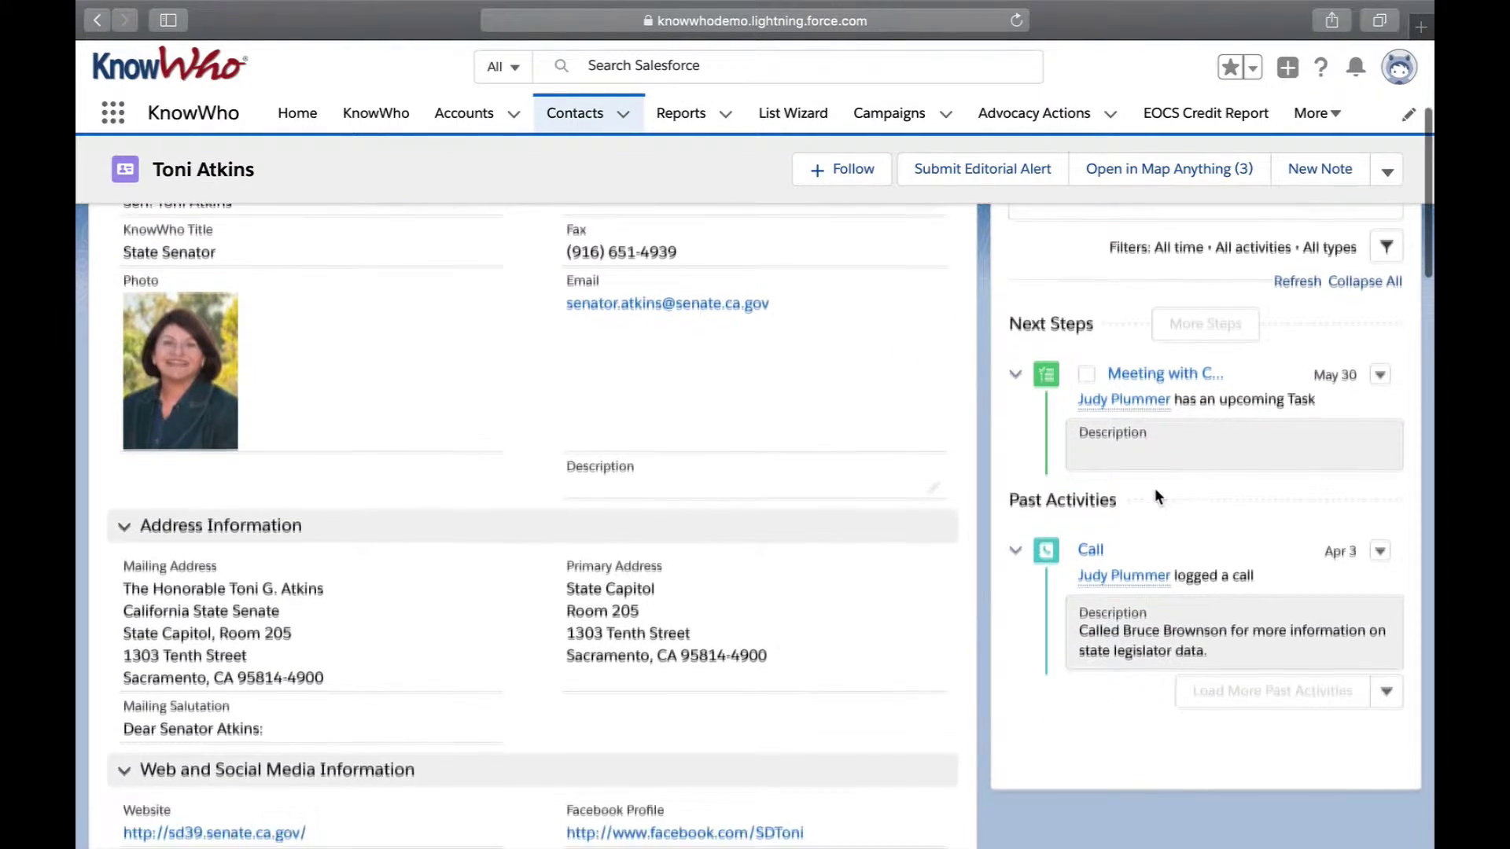
pyautogui.scroll(-1, 1154, 495)
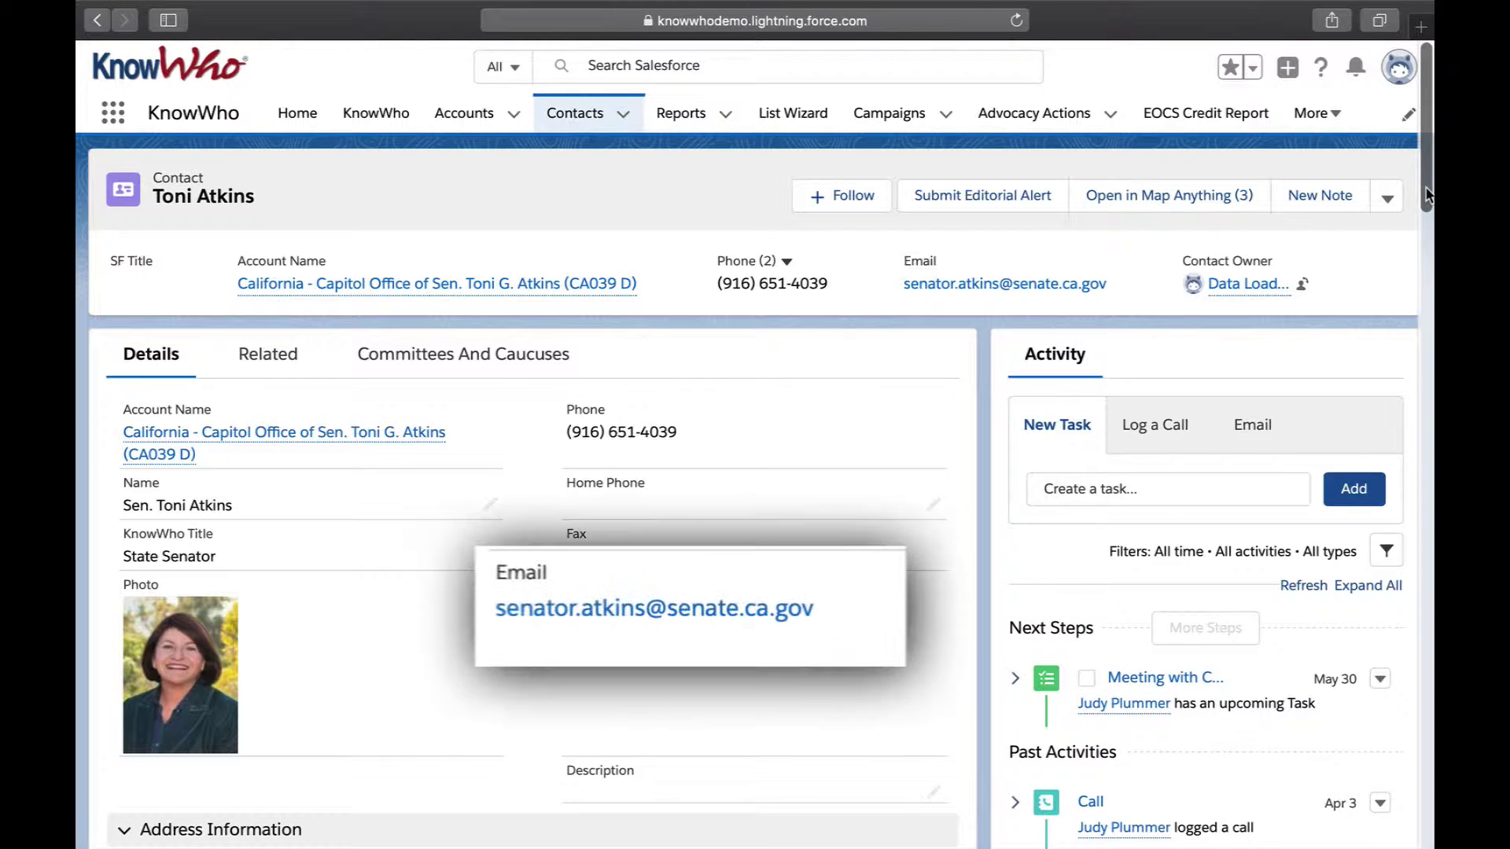
pyautogui.moveTo(1424, 195); pyautogui.dragTo(1418, 368)
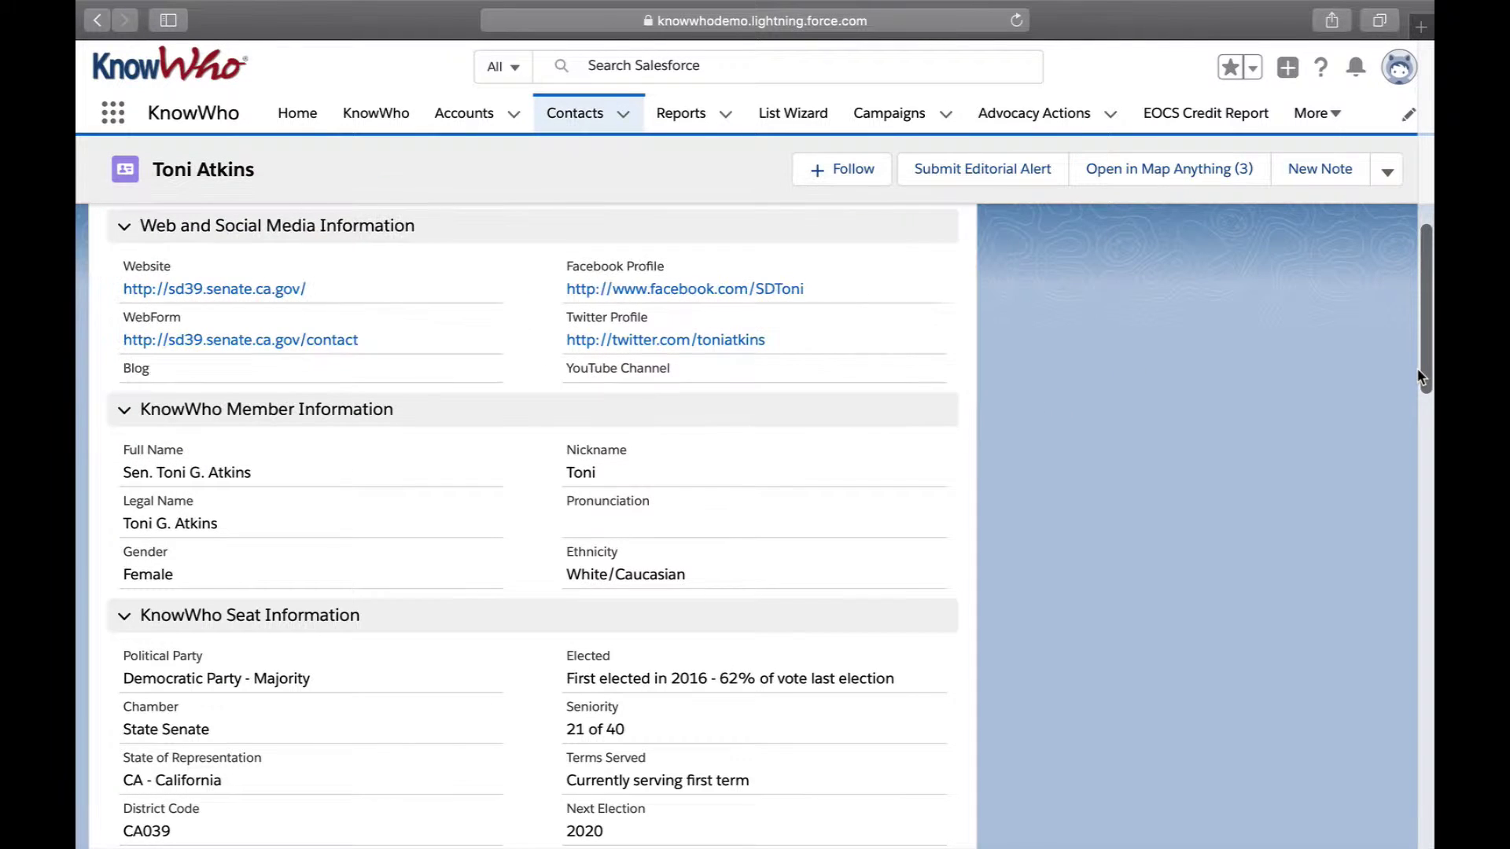
pyautogui.moveTo(1417, 376); pyautogui.dragTo(1397, 455)
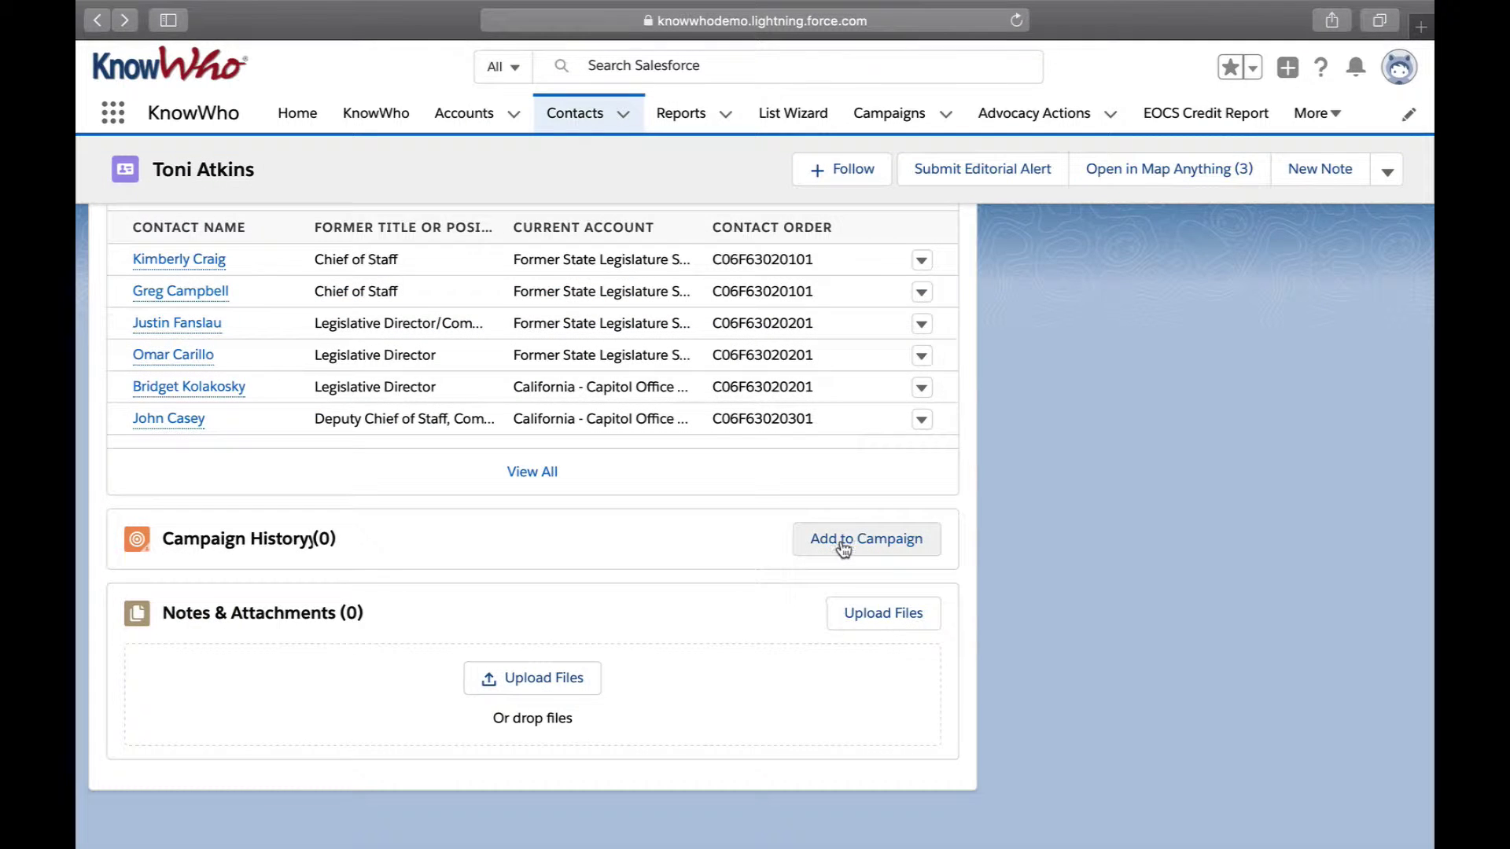
# Step: Open the campaign selection for adding the CA039 D senator's contact to a campaign
pyautogui.click(843, 548)
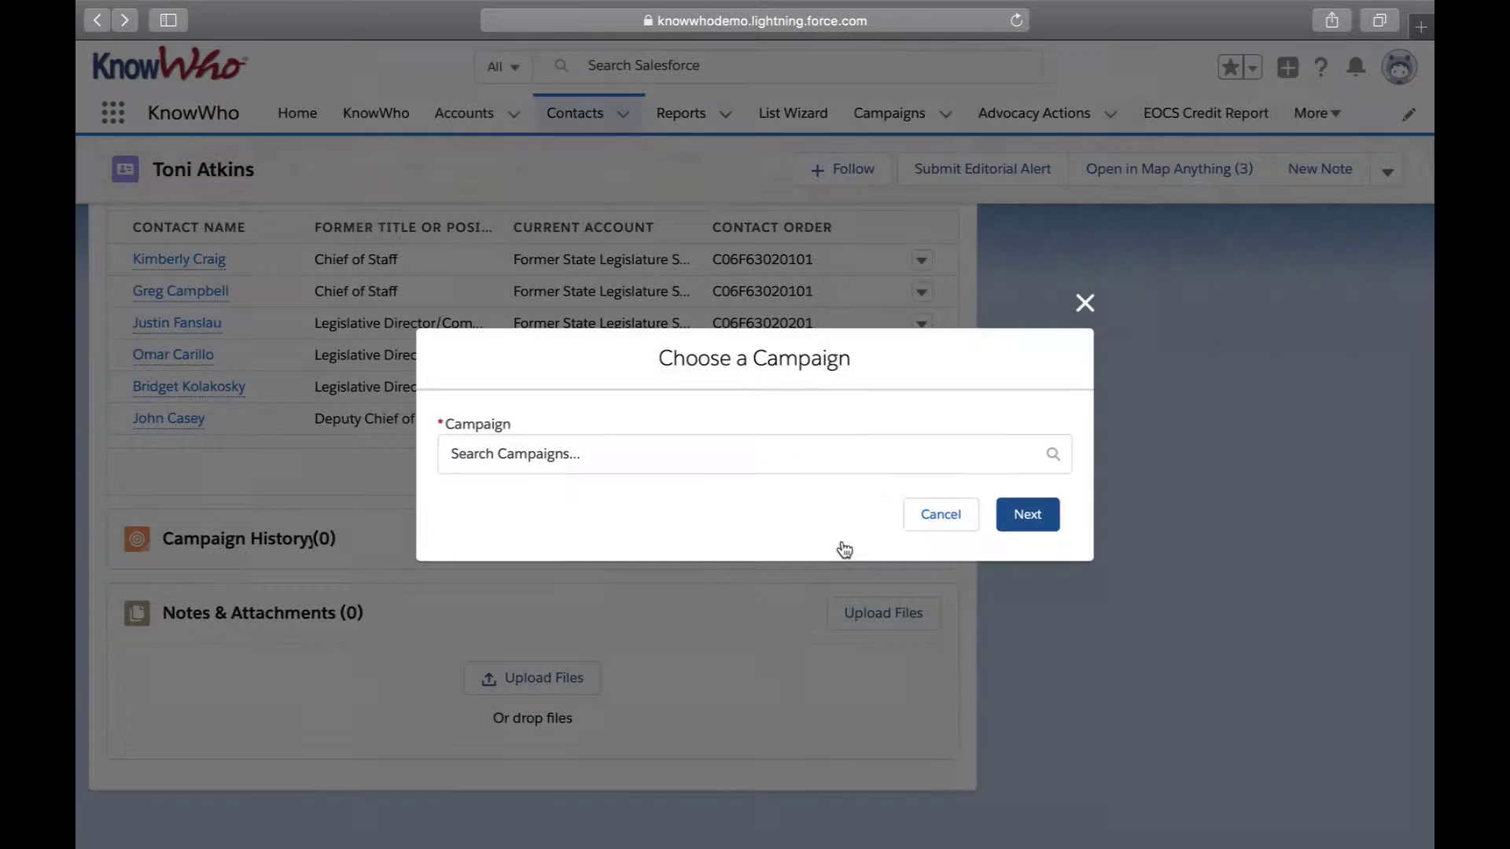
pyautogui.click(469, 502)
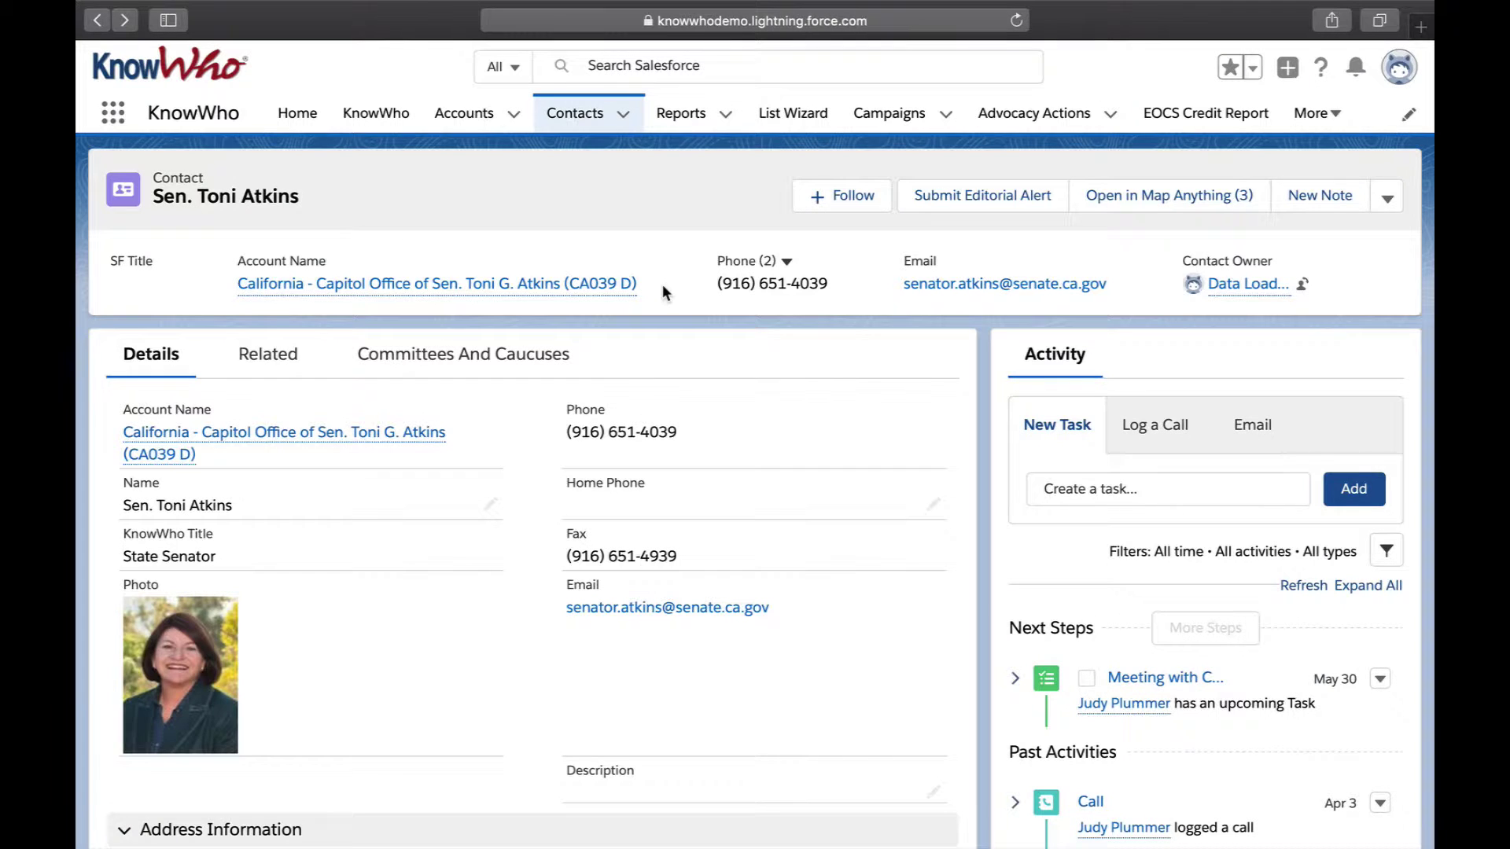
# Step: Open the Capitol Office account linked to the CA039 D senator's contact and show its officials and staff
pyautogui.click(613, 284)
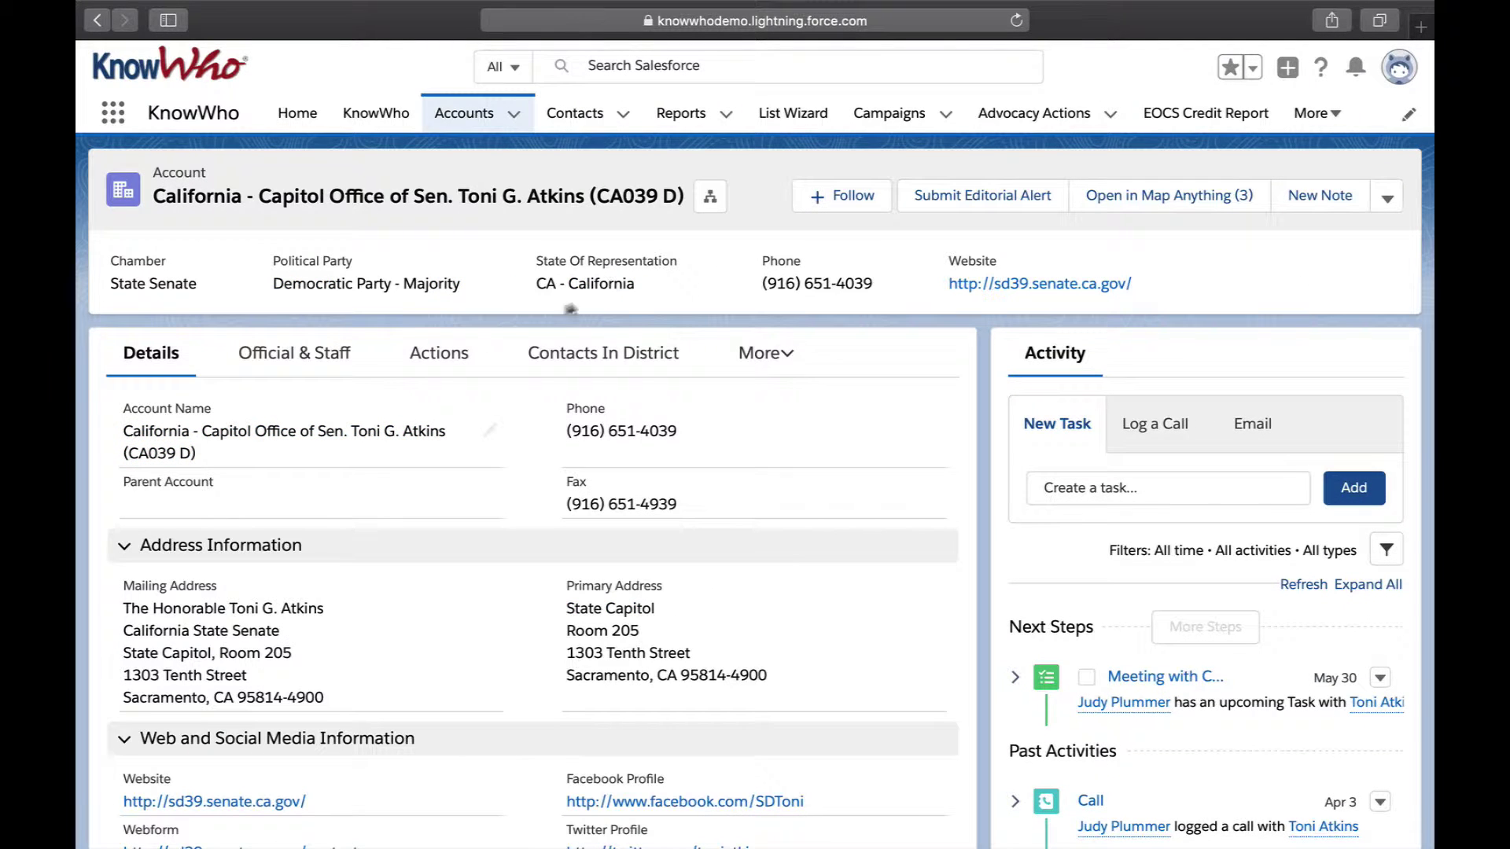
pyautogui.click(333, 351)
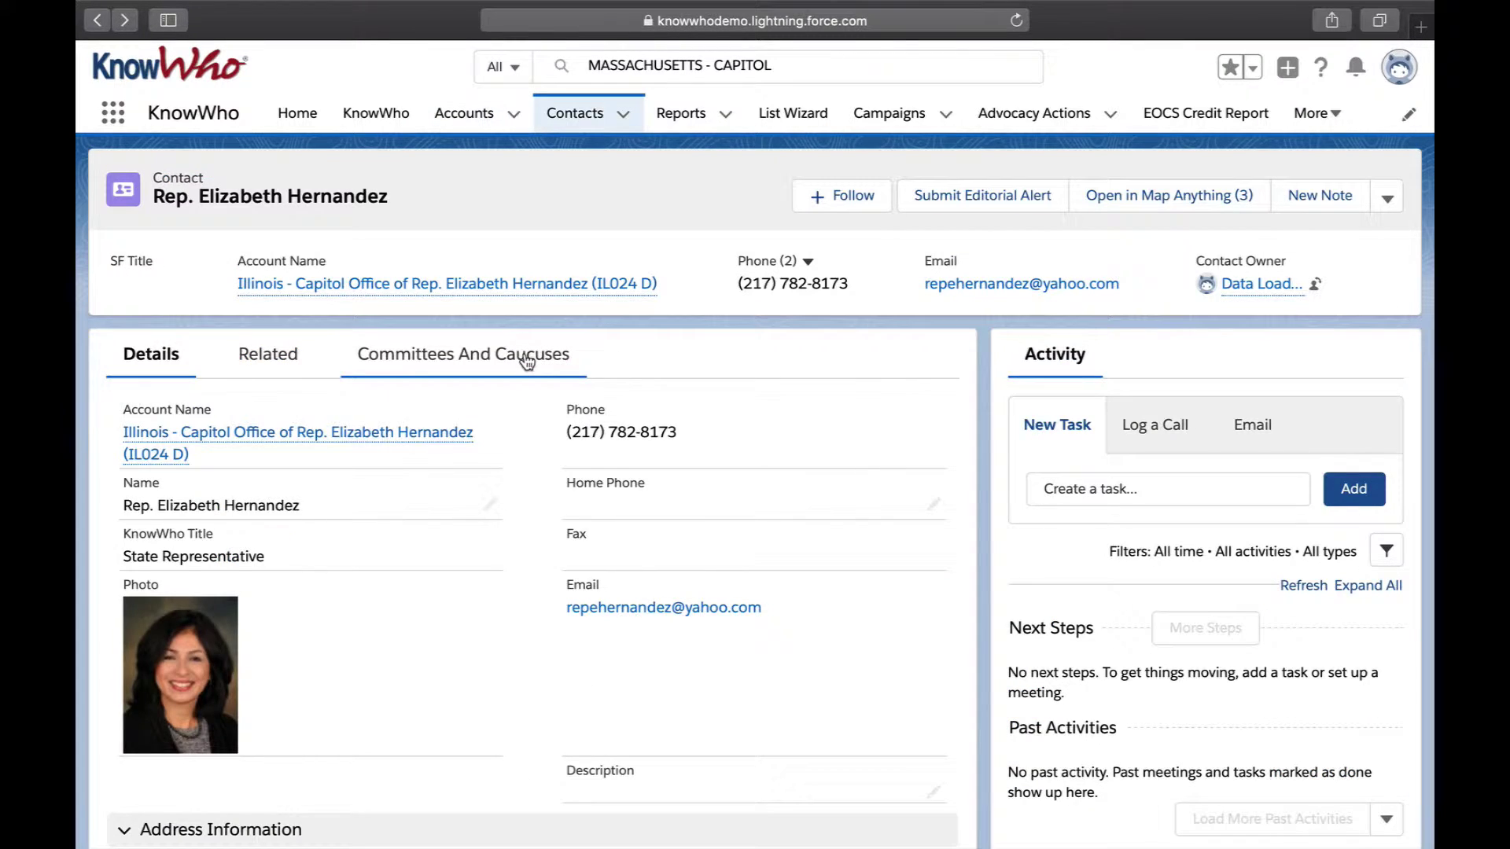
# Step: From the IL024 D representative's committees, open the Illinois House Committee on Appropriations - Elementary and Secondary Education and review its details and staff
pyautogui.click(528, 352)
pyautogui.click(274, 510)
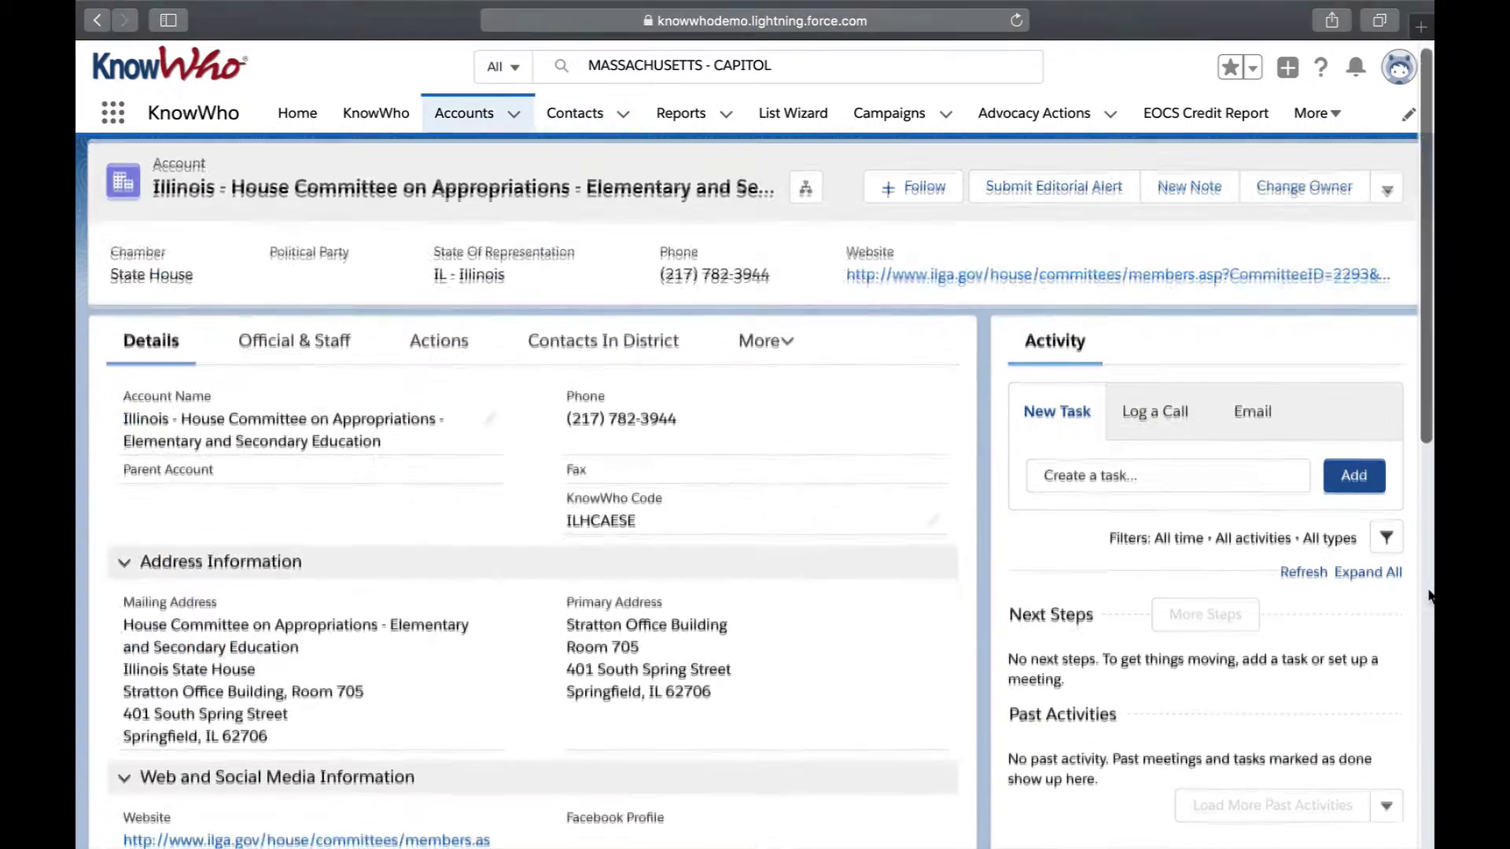
pyautogui.scroll(-5, 1427, 595)
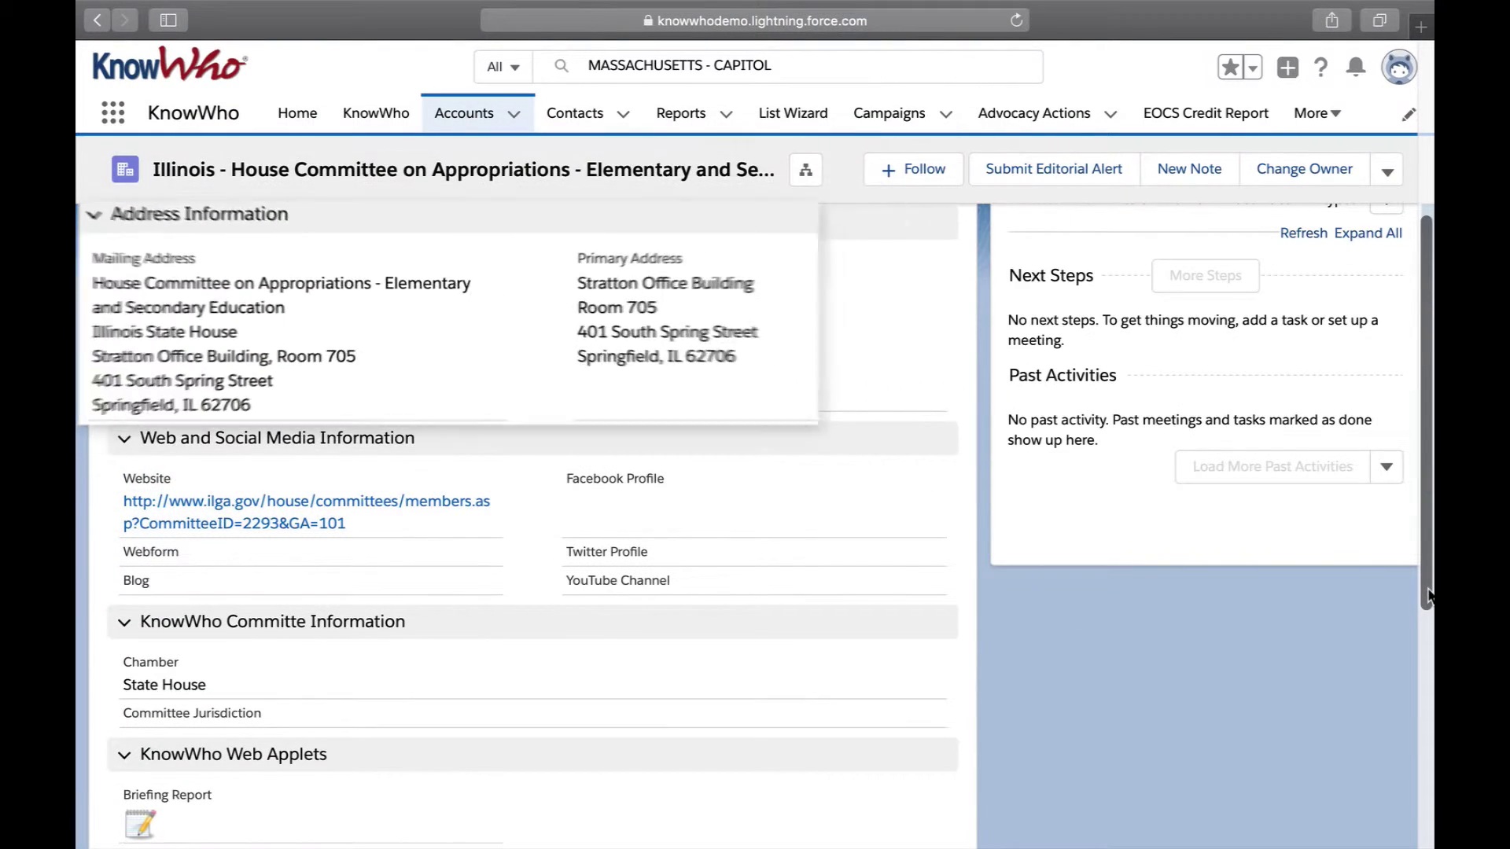
pyautogui.scroll(5, 390, 347)
pyautogui.click(295, 361)
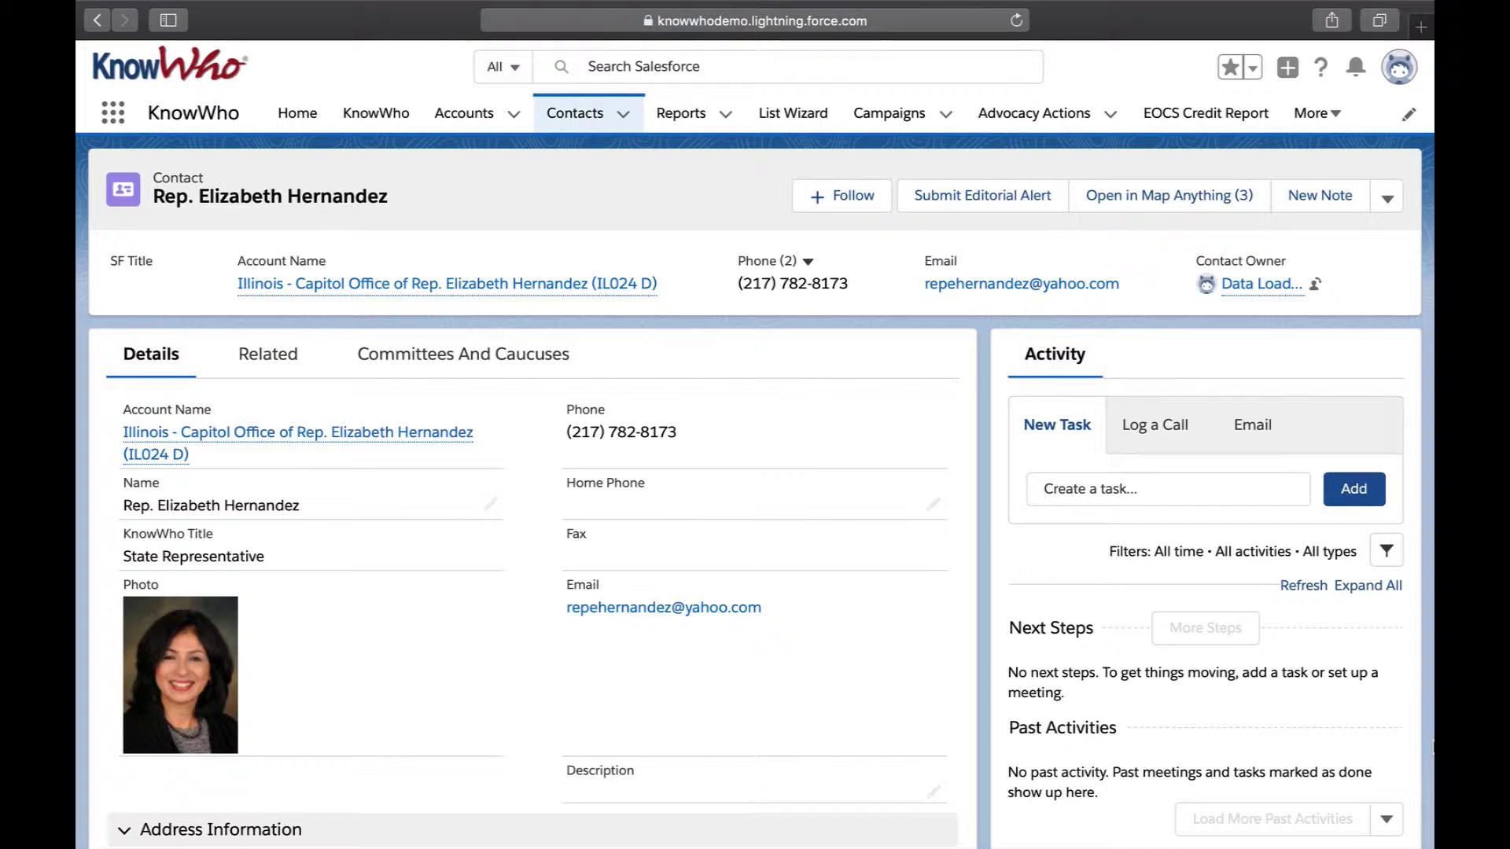
# Step: Open the Briefing Report and Interactive Map web applets from the IL024 D representative's contact record
pyautogui.scroll(-10, 346, 295)
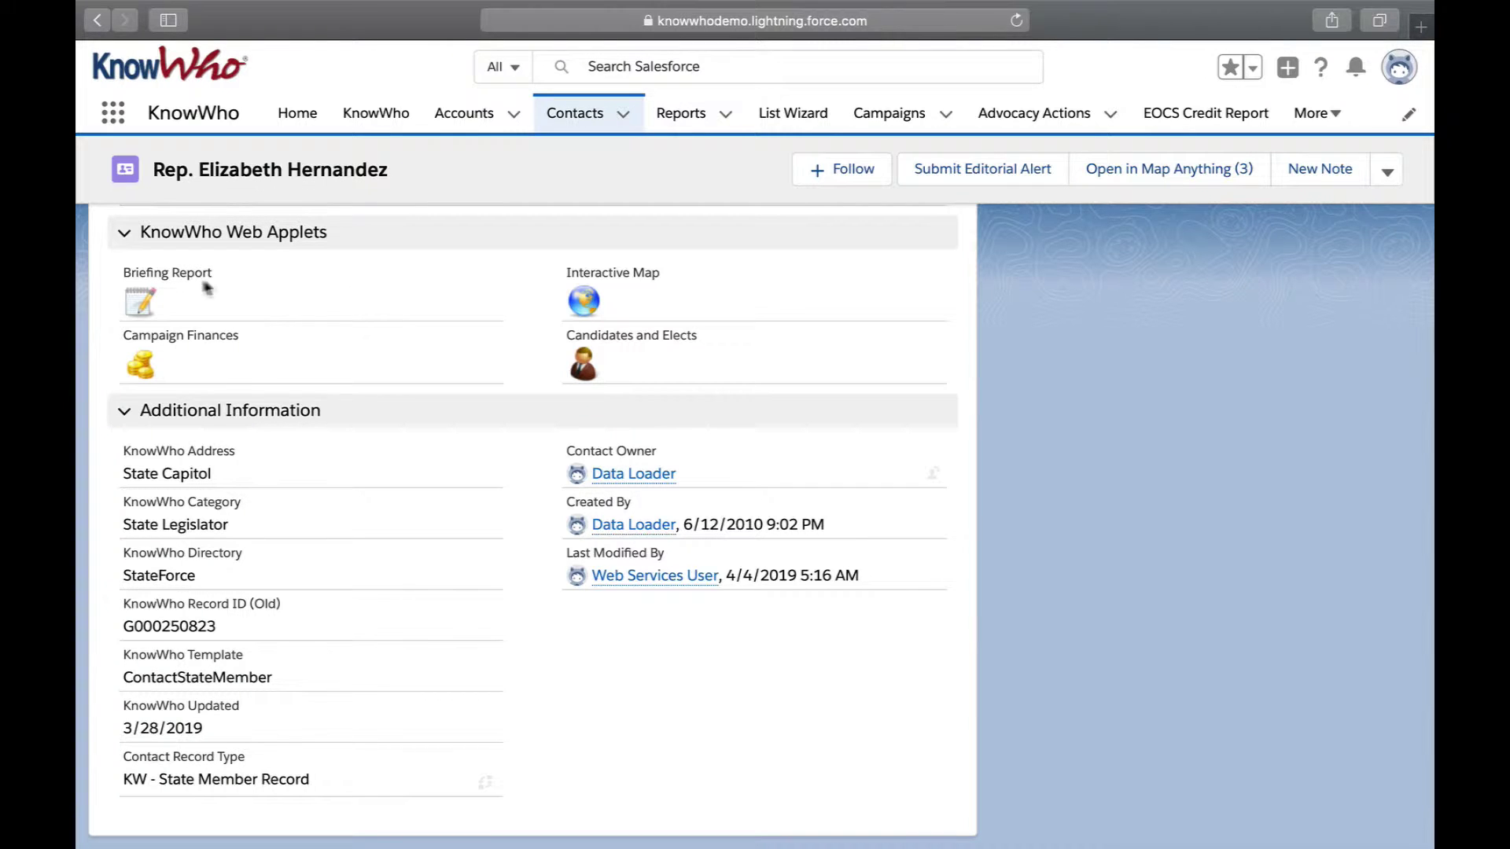
pyautogui.click(140, 301)
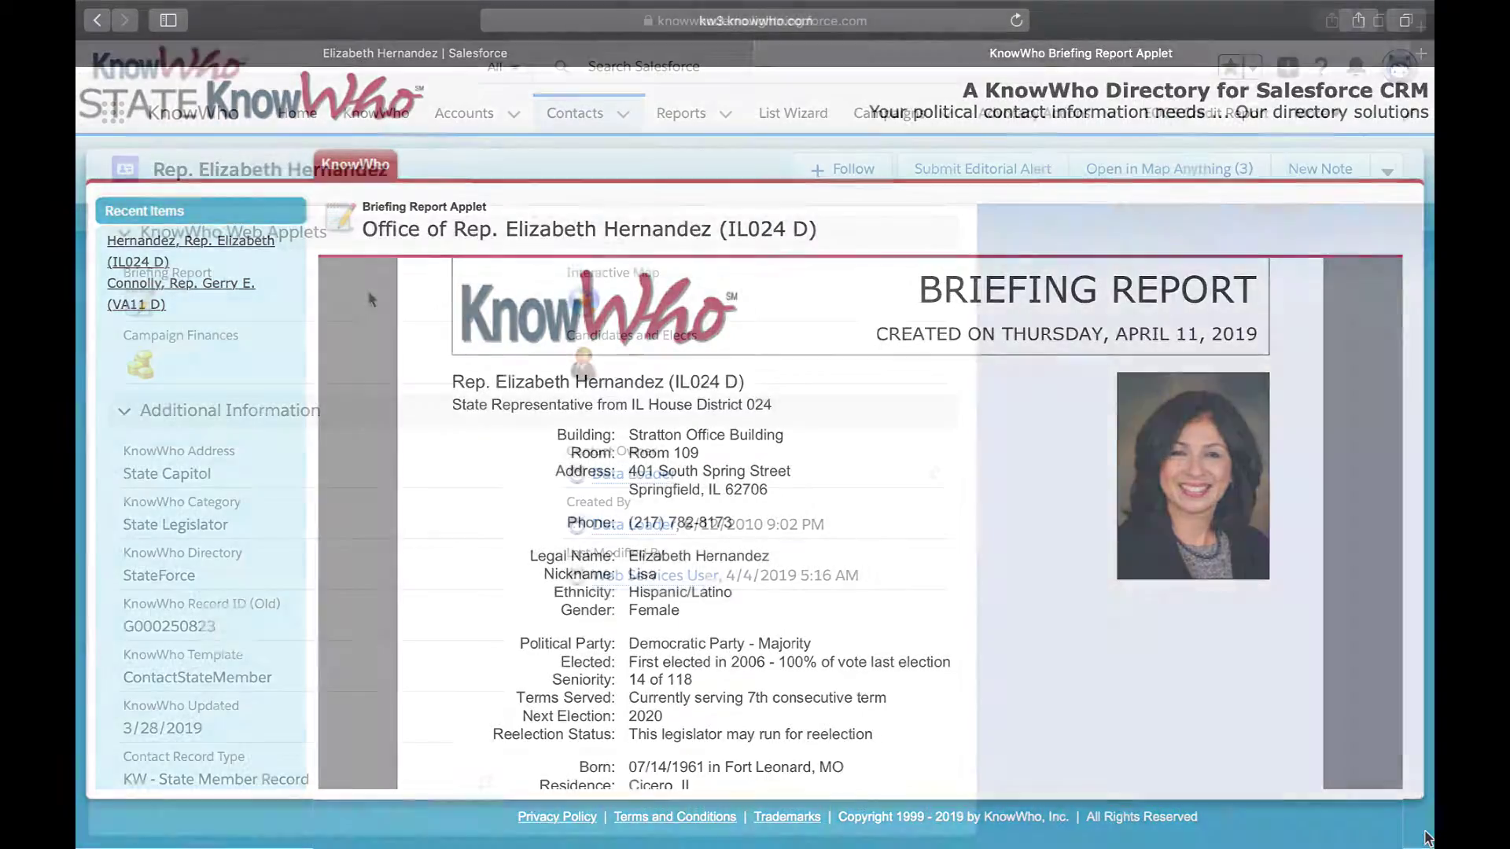
pyautogui.click(586, 304)
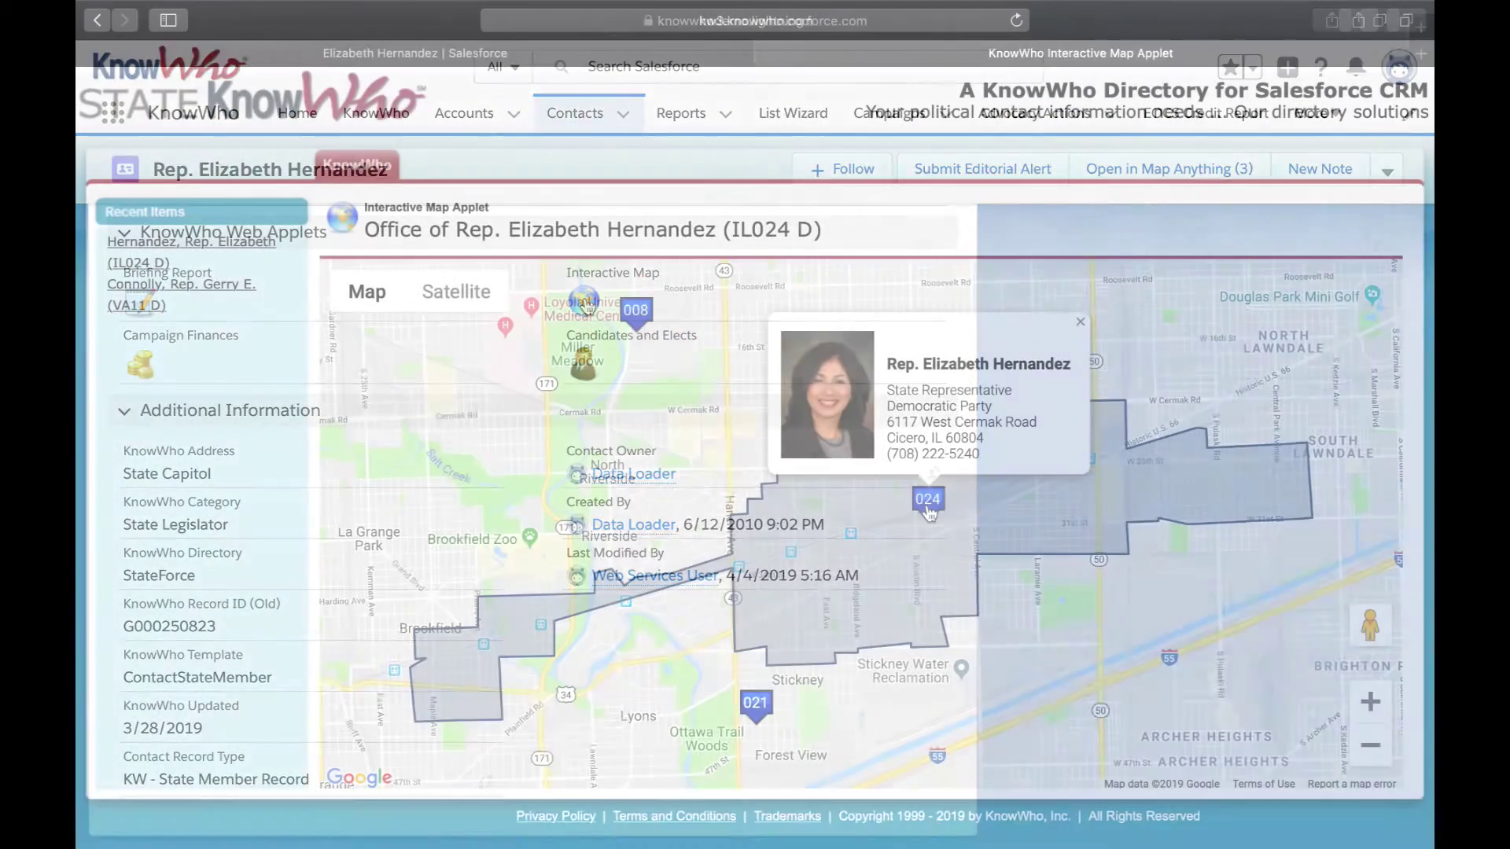